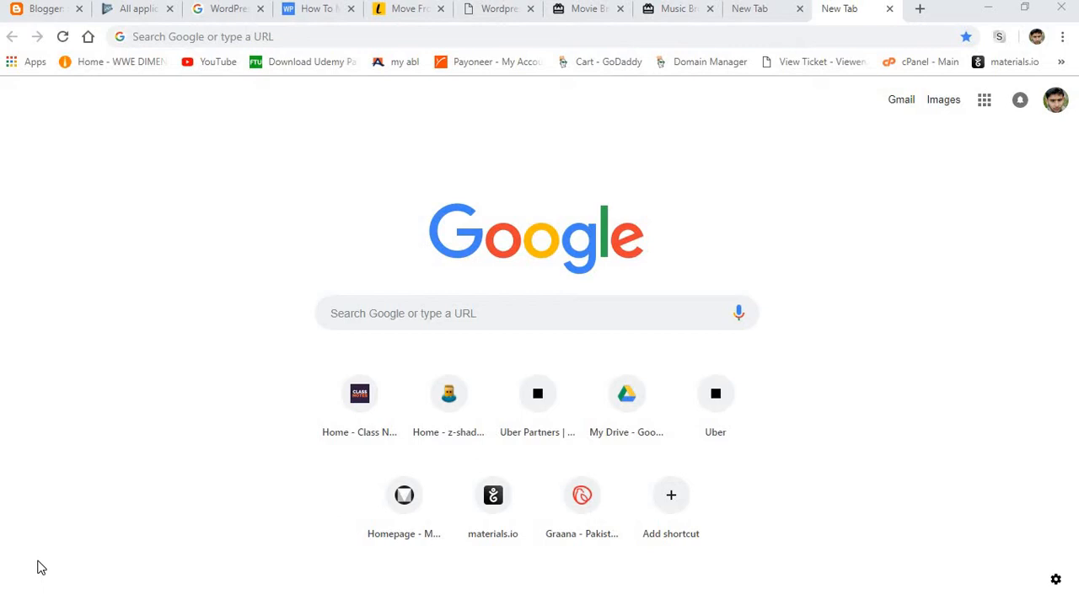
# Close the extra blank tab and open the WordPress admin comments page at shaikhutech.com/wp-admin/edit-comments.php.
pyautogui.click(801, 10)
pyautogui.click(581, 38)
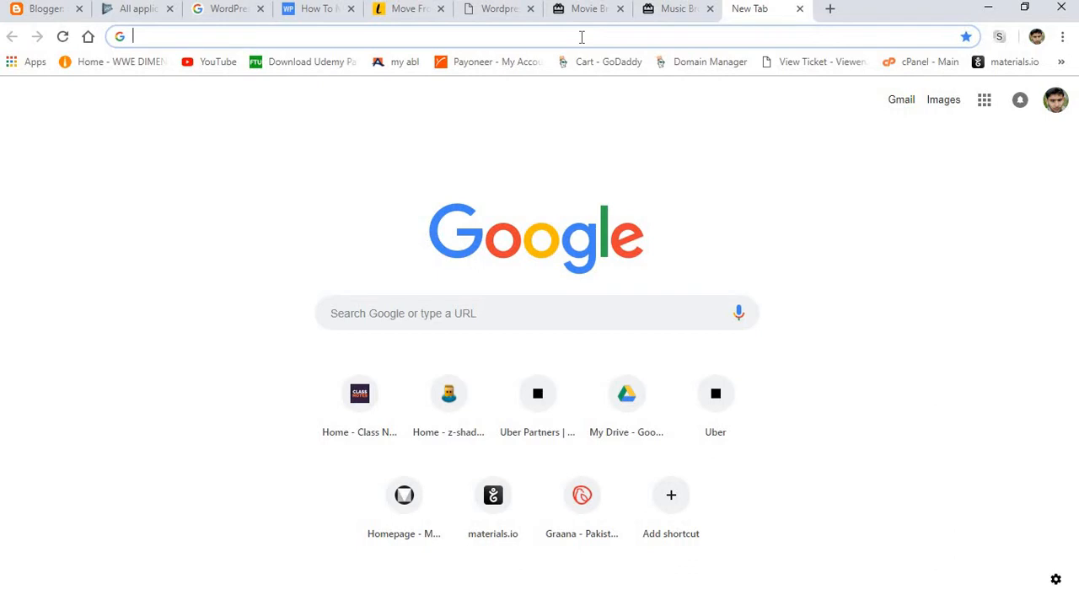
pyautogui.write('w')
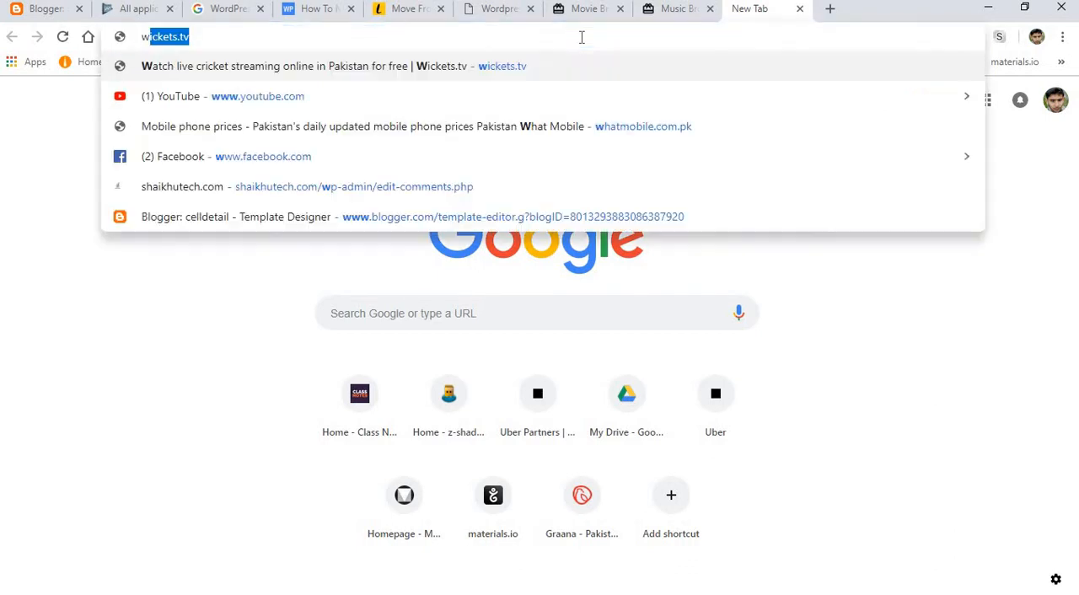
pyautogui.press('BackSpace')
pyautogui.press('BackSpace')
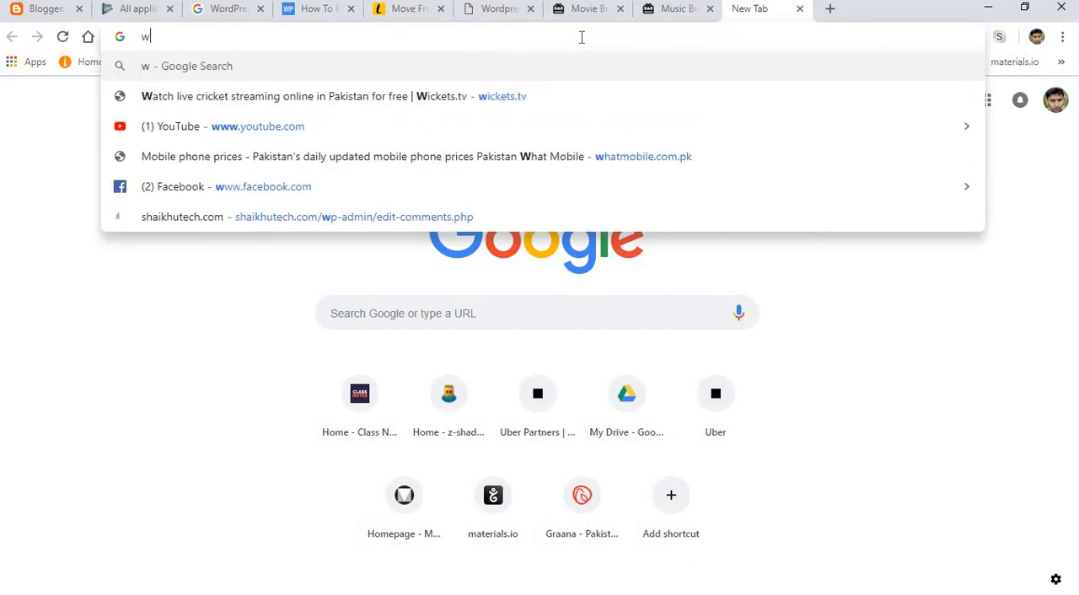
pyautogui.write('sh')
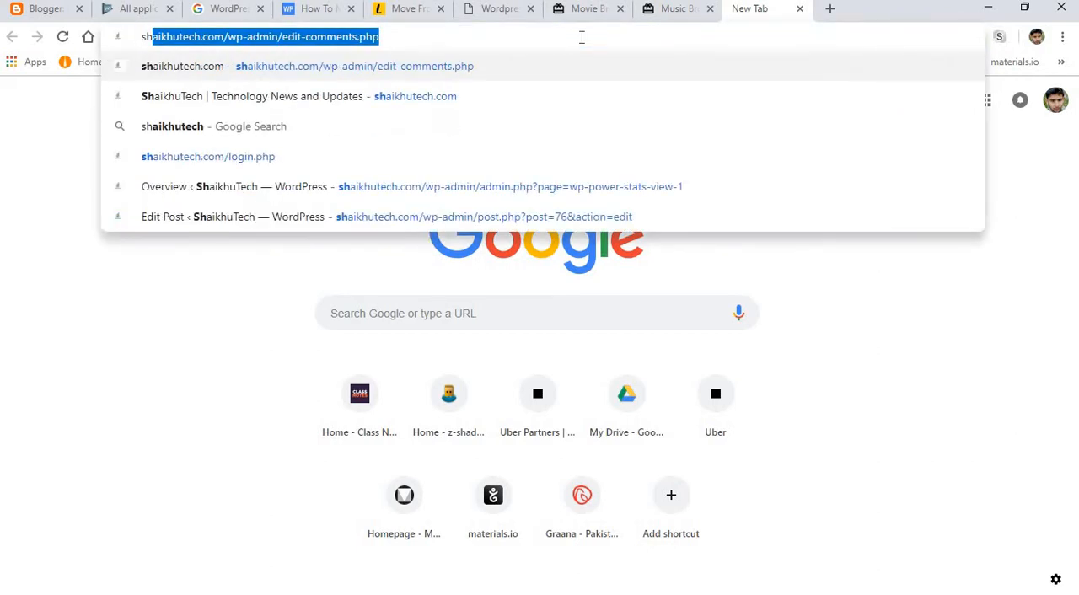
pyautogui.press('Return')
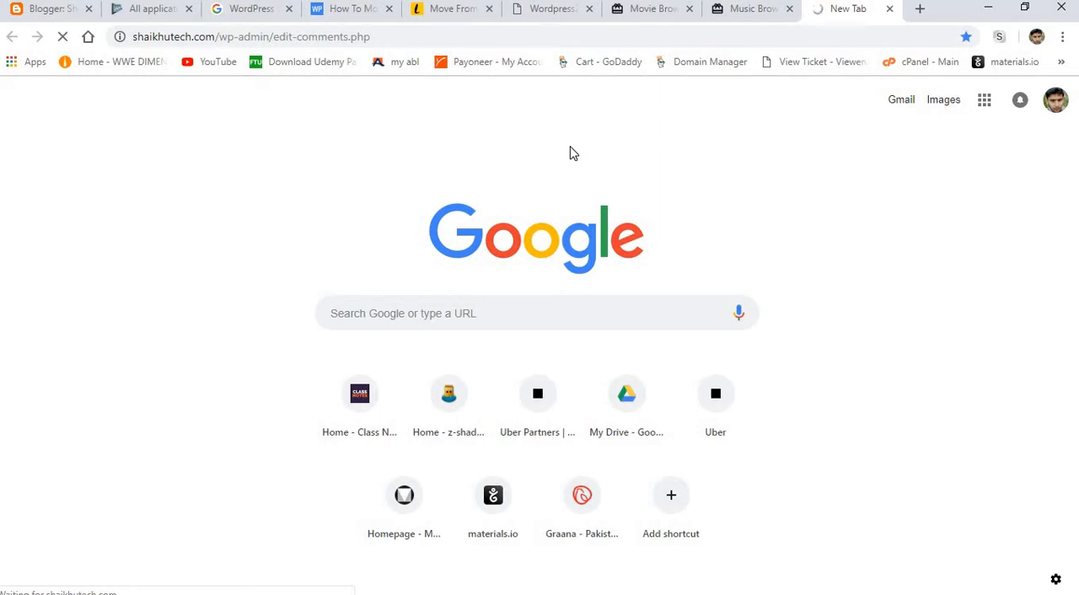
pyautogui.click(920, 10)
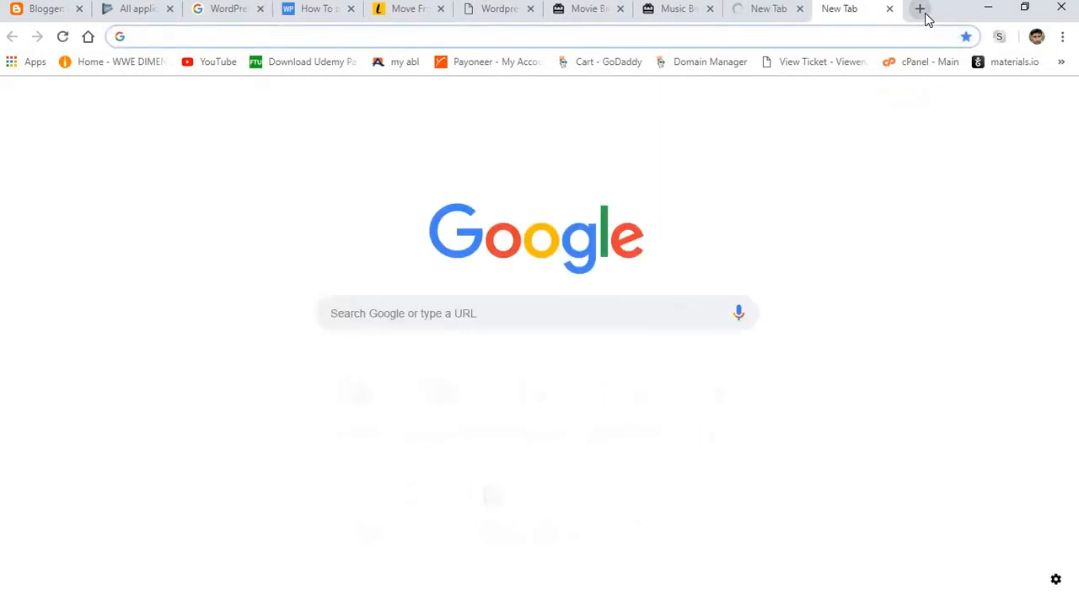
pyautogui.write('sha')
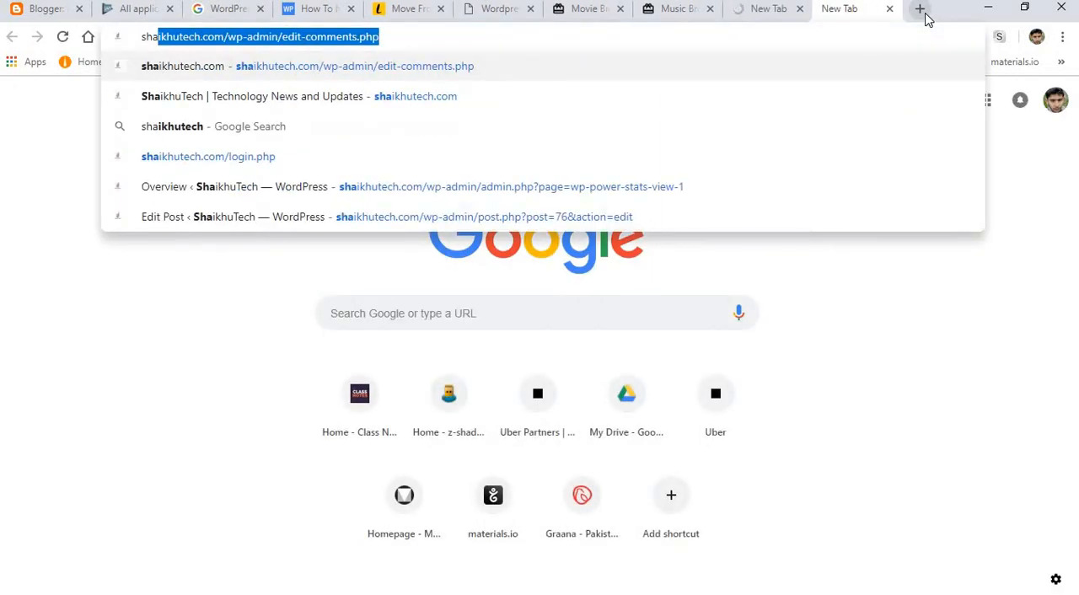
pyautogui.press('End')
pyautogui.press('BackSpace')
pyautogui.press('BackSpace')
pyautogui.press('BackSpace')
pyautogui.press('BackSpace')
pyautogui.press('BackSpace')
pyautogui.press('BackSpace')
pyautogui.press('BackSpace')
pyautogui.press('BackSpace')
pyautogui.press('BackSpace')
pyautogui.press('BackSpace')
pyautogui.press('BackSpace')
pyautogui.press('BackSpace')
pyautogui.press('BackSpace')
pyautogui.press('BackSpace')
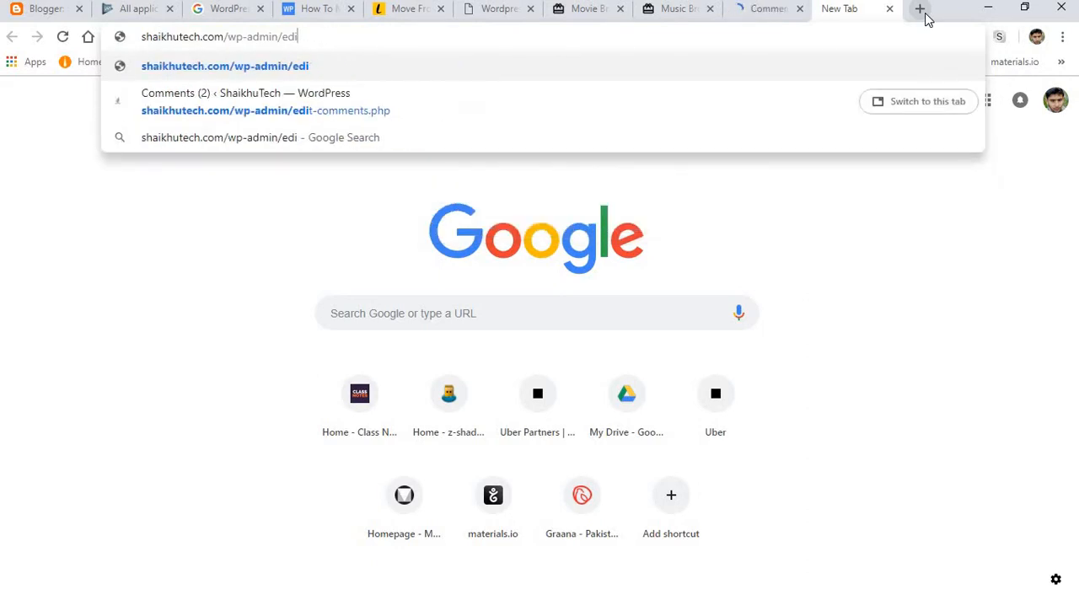
# Export all content of the WordPress site and save the XML file to the Desktop as shaikhutech.wordpress.2018-11-03.
pyautogui.click(767, 9)
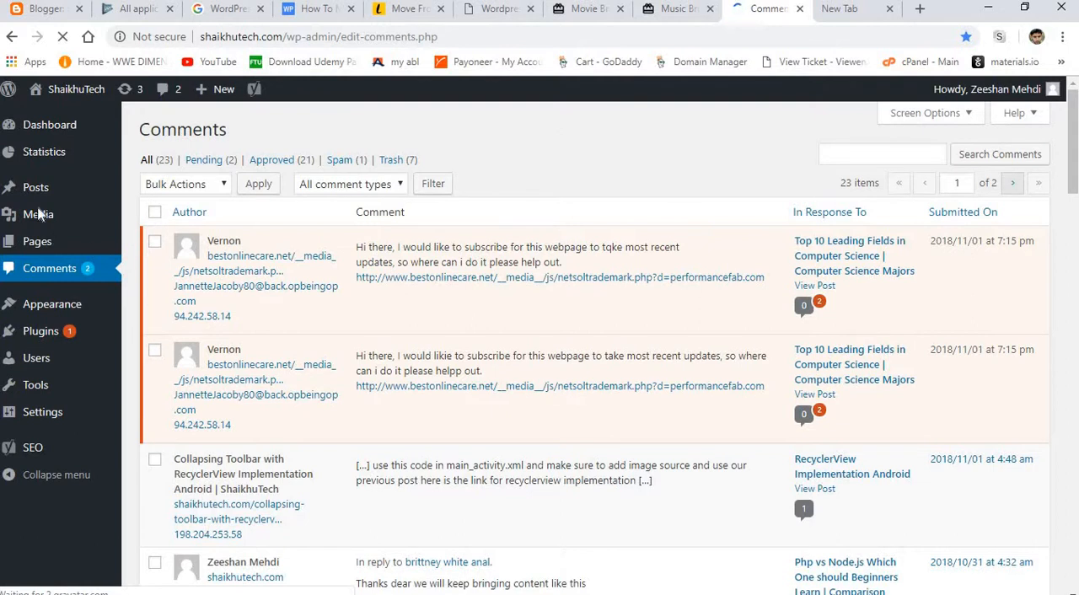
pyautogui.moveTo(42, 388)
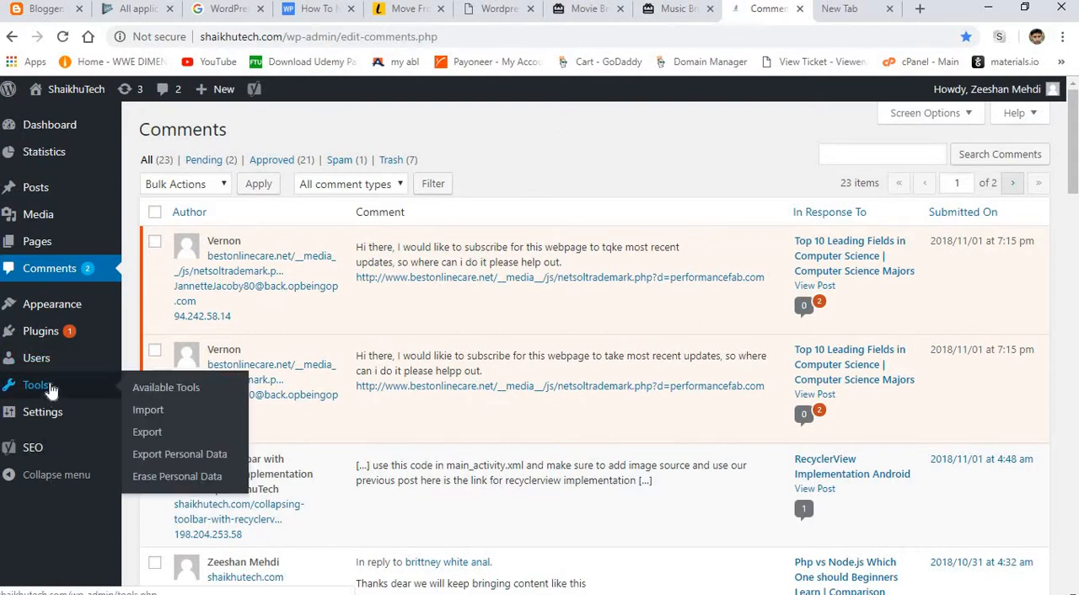
pyautogui.click(157, 434)
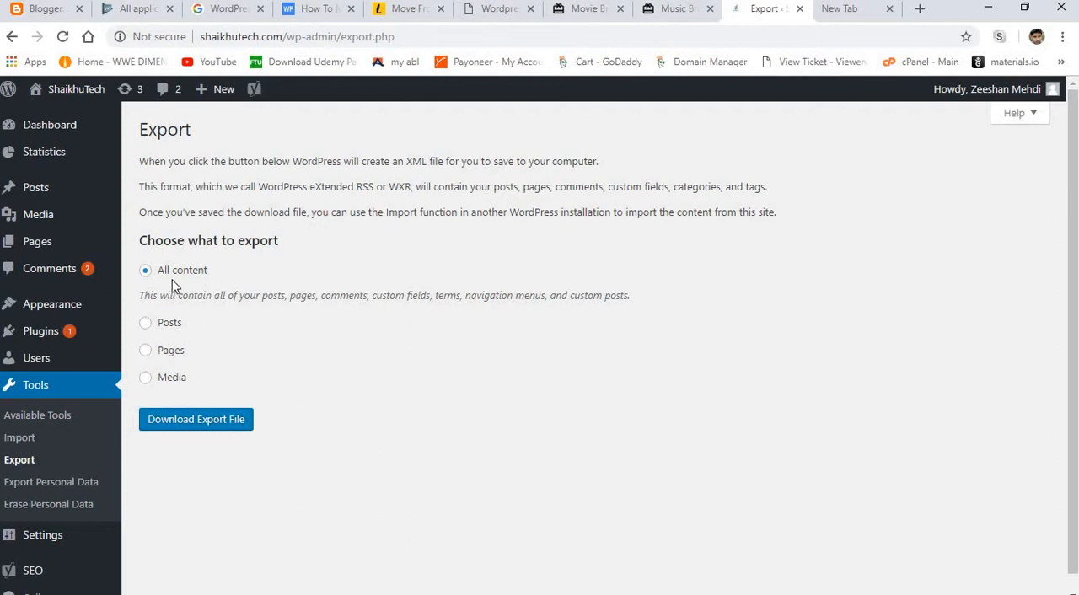
pyautogui.click(195, 419)
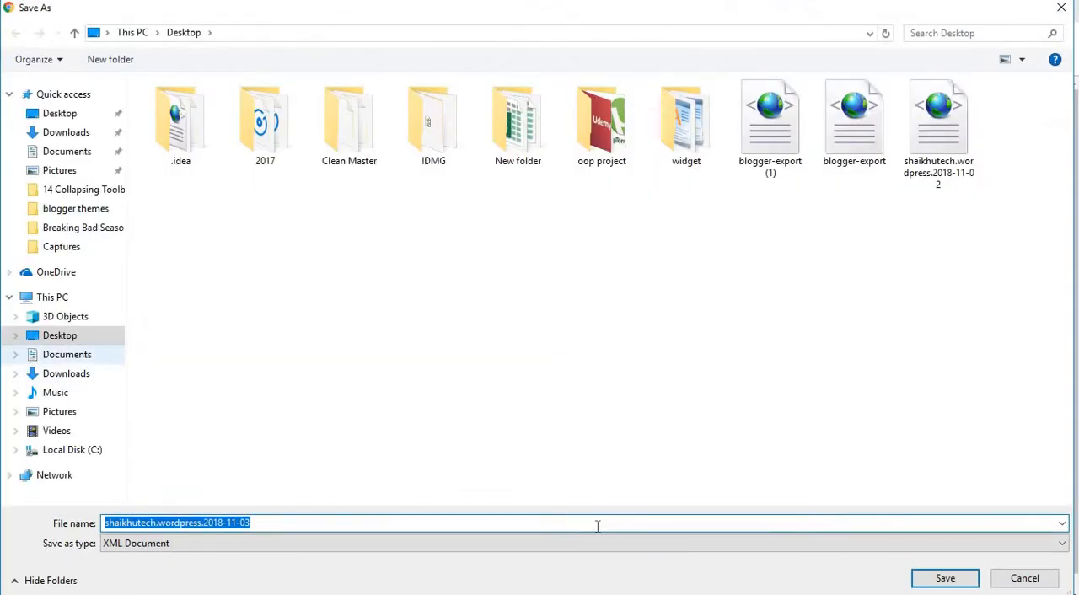
pyautogui.click(945, 579)
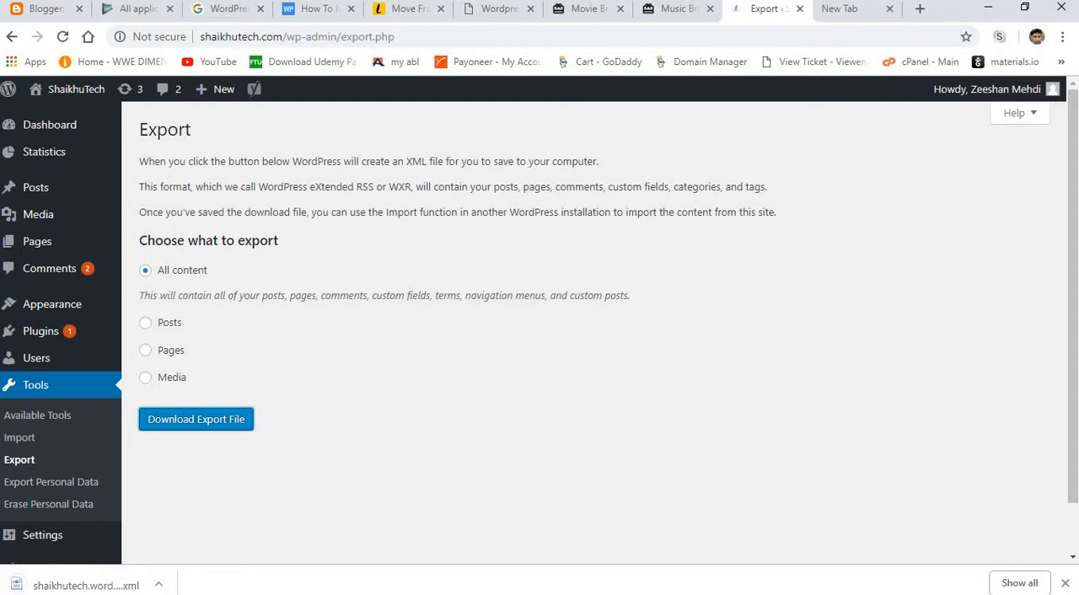
# Search Google for "wordpress to blogger tool" in the blank tab and open the WordPress to Blogger Converter site.
pyautogui.click(851, 10)
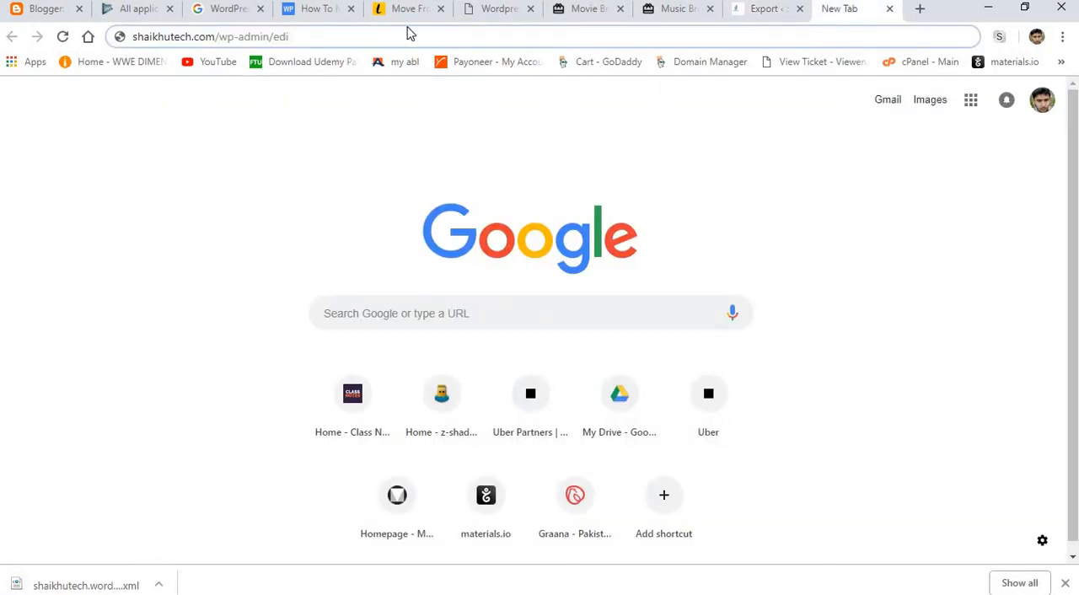
pyautogui.moveTo(304, 34); pyautogui.dragTo(108, 43)
pyautogui.press('BackSpace')
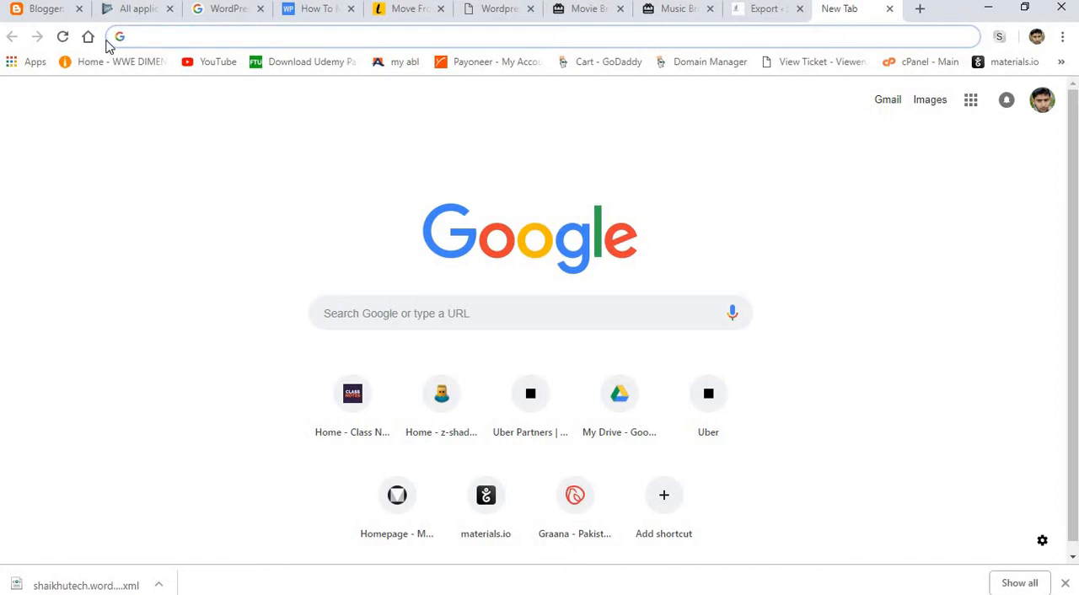
pyautogui.write('wordpress to blogger tool')
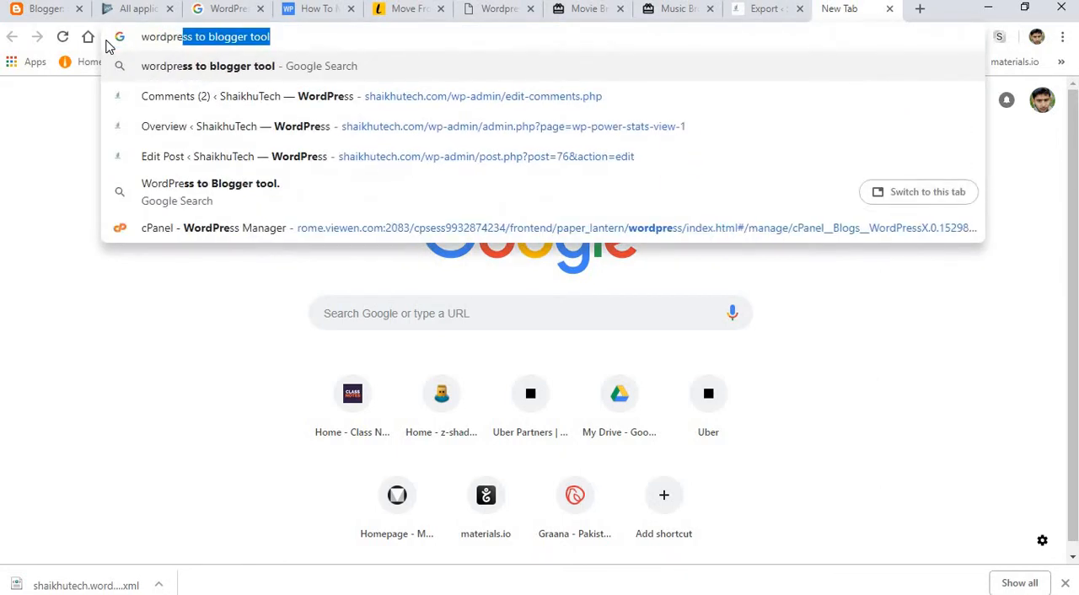
pyautogui.press('Return')
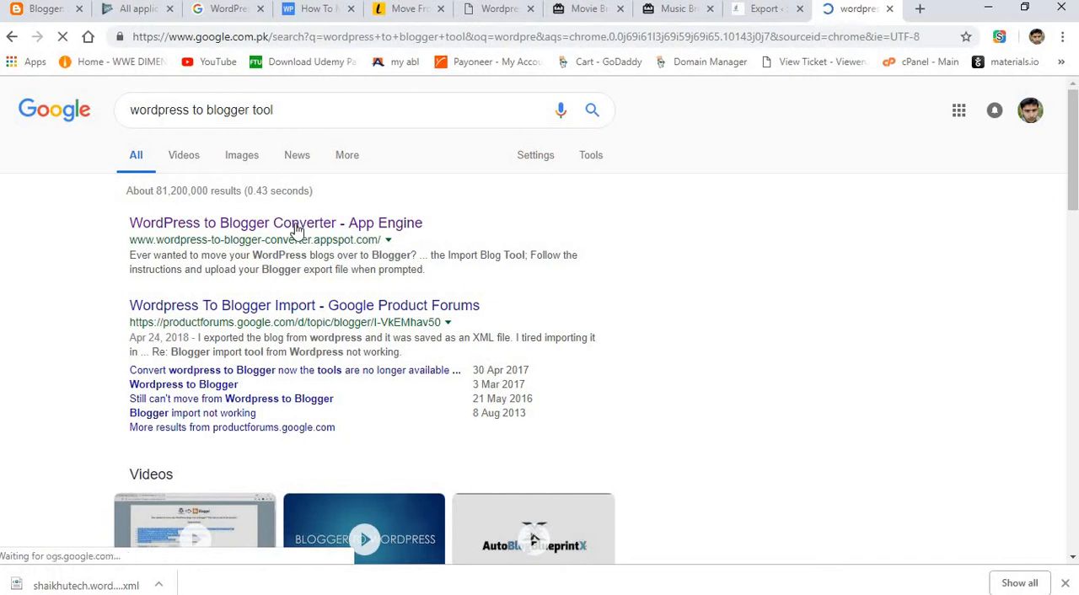
pyautogui.click(317, 224)
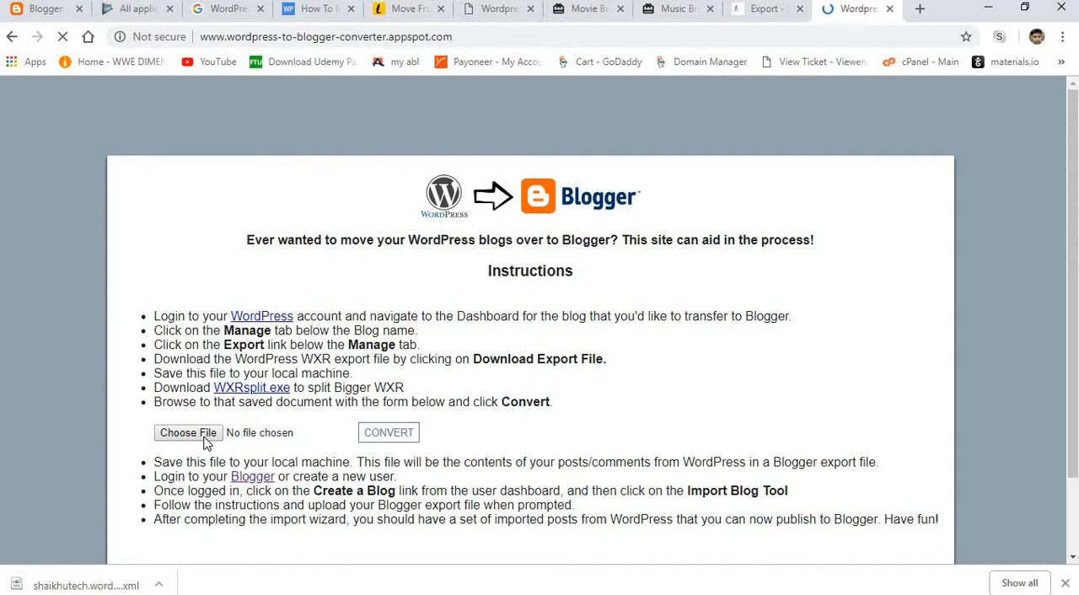
# Try to choose a file for conversion, returning to the converter page from the pop-up ads.
pyautogui.click(207, 444)
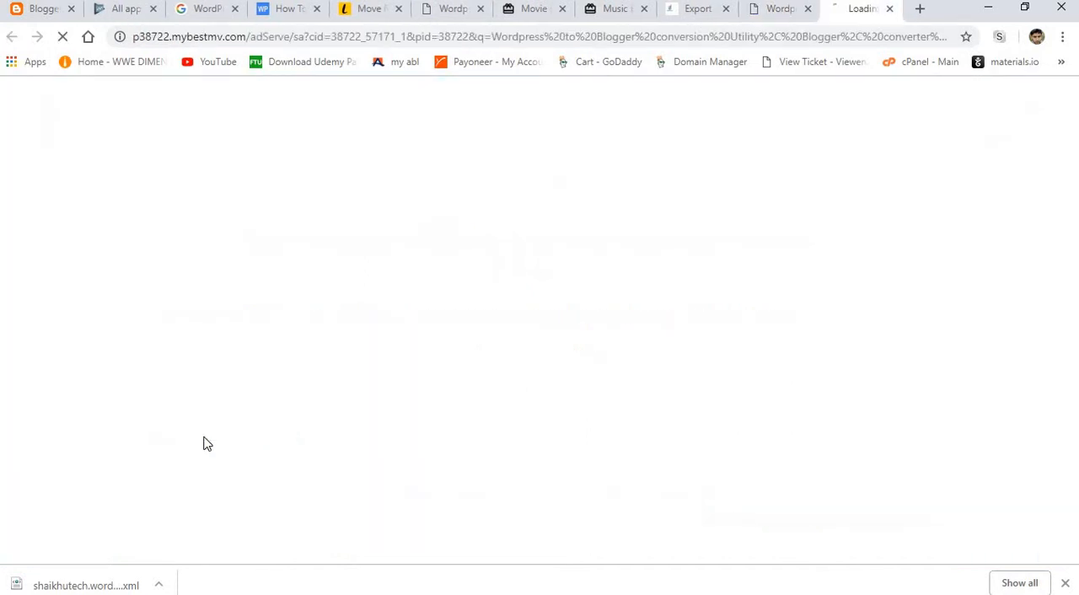
pyautogui.click(770, 12)
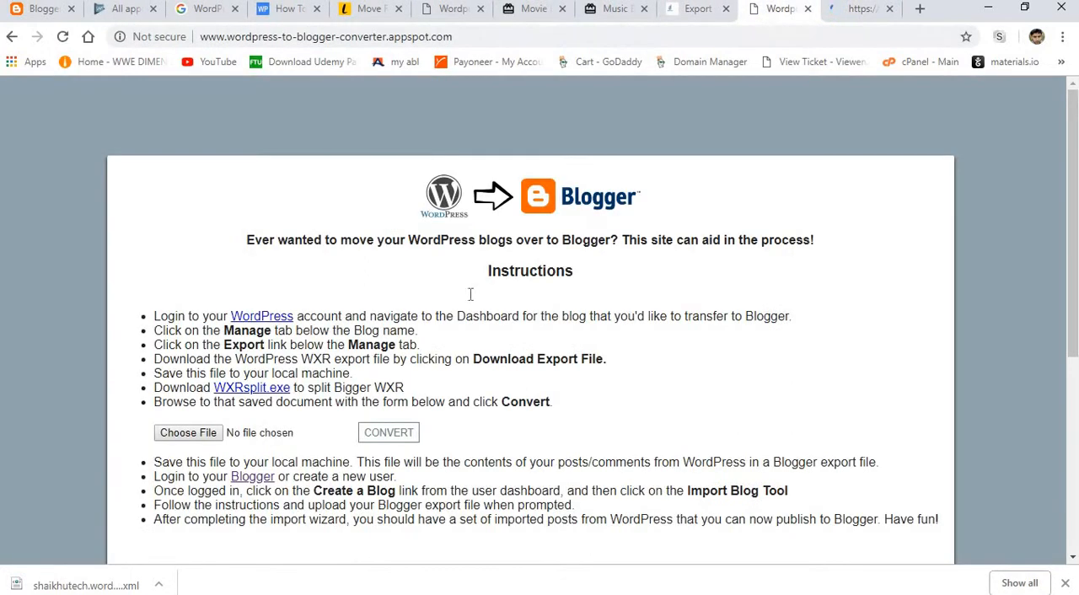
pyautogui.click(211, 434)
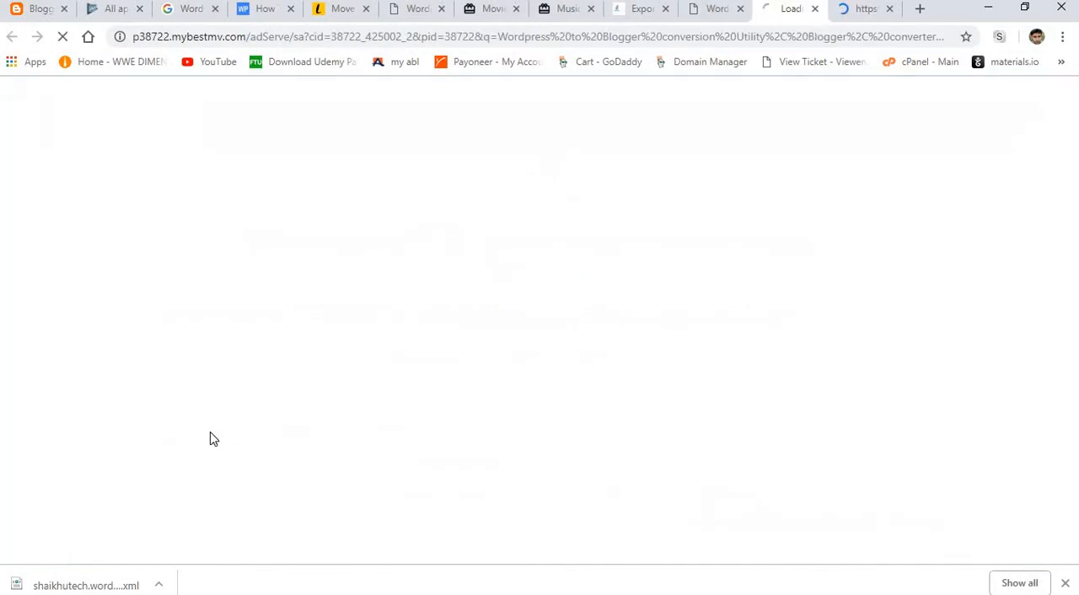
pyautogui.click(704, 10)
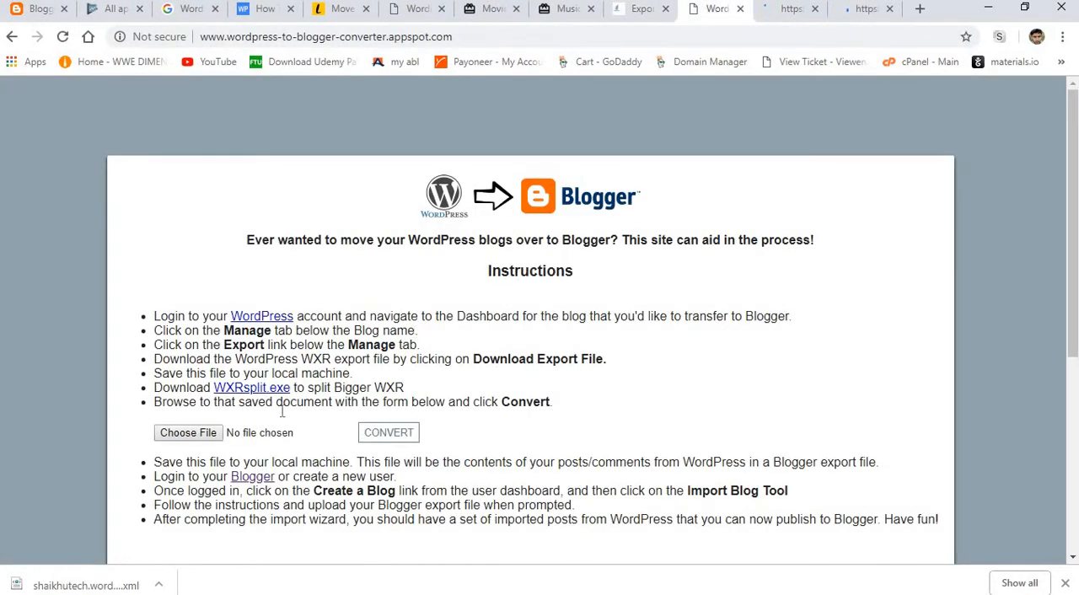
# Convert the shaikhutech.wordpress.2018-11-03 XML file to Blogger format and save the result to the Desktop as blogger-export (2).
pyautogui.click(195, 443)
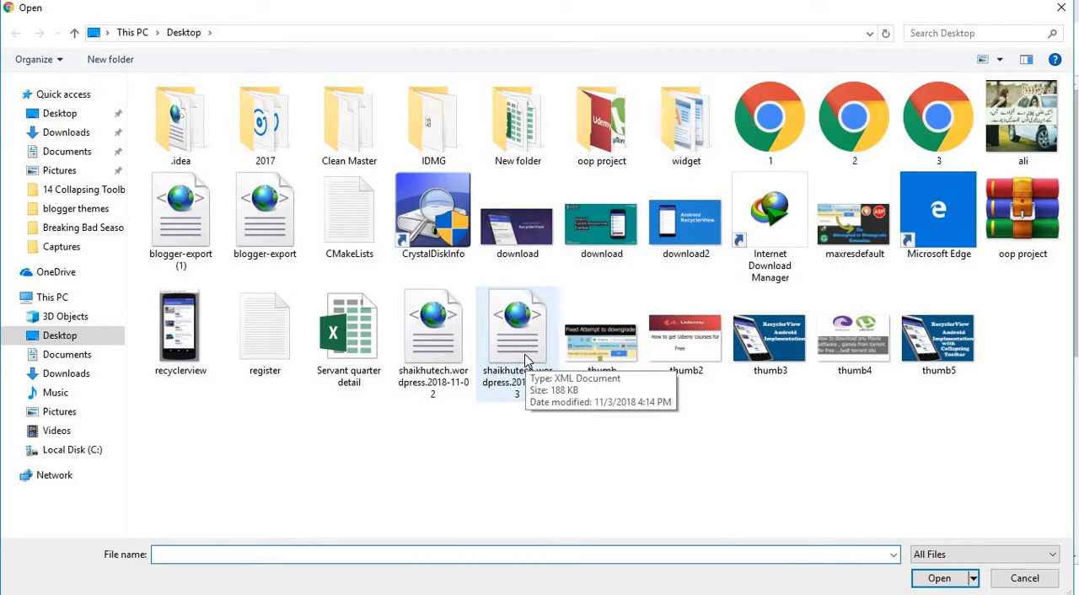
pyautogui.doubleClick(529, 366)
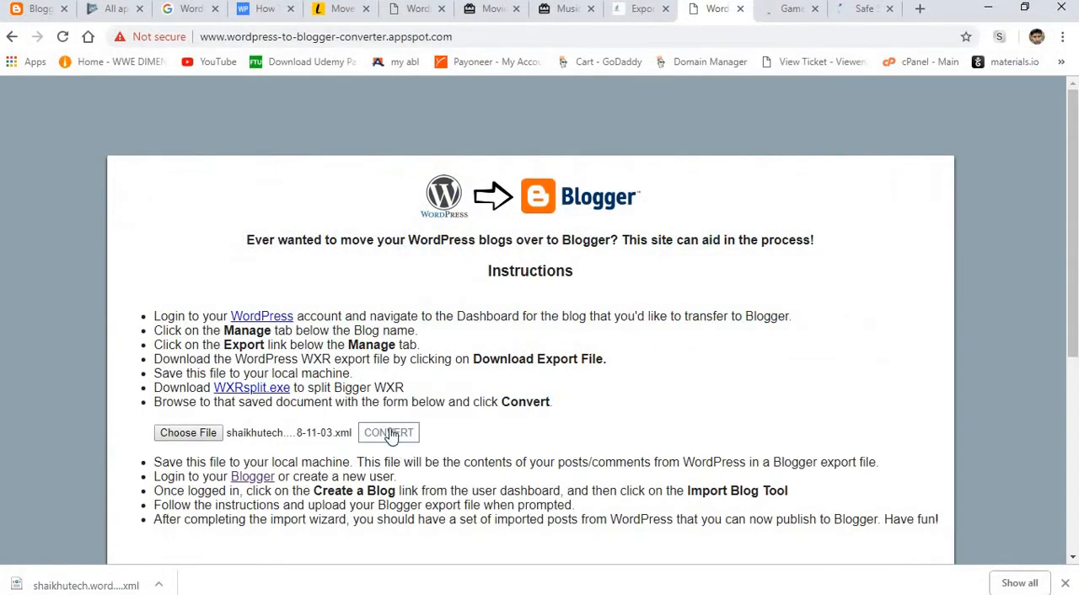
pyautogui.click(390, 433)
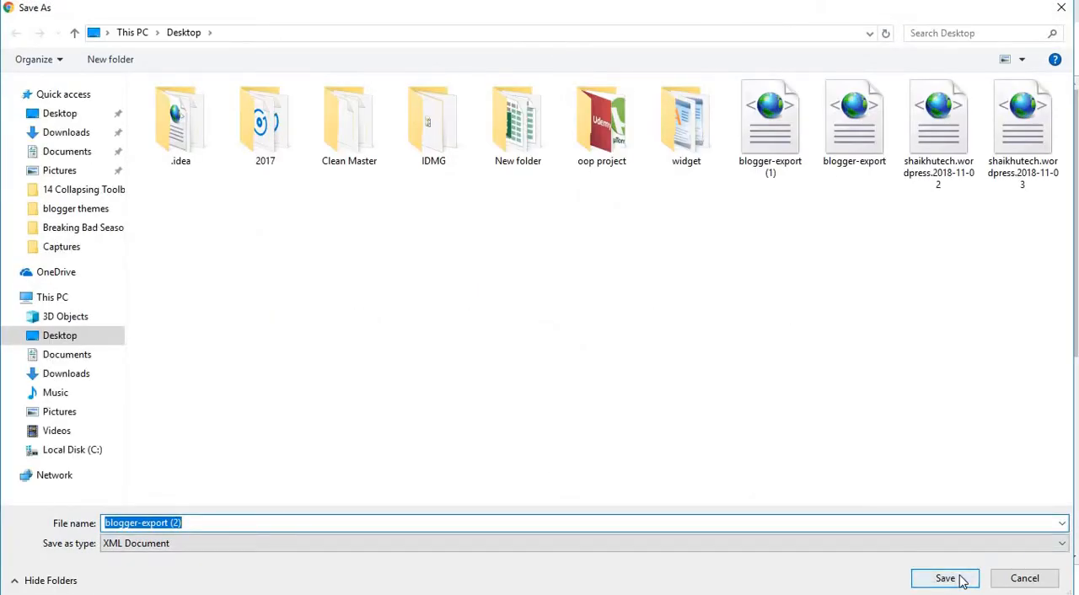
pyautogui.click(960, 580)
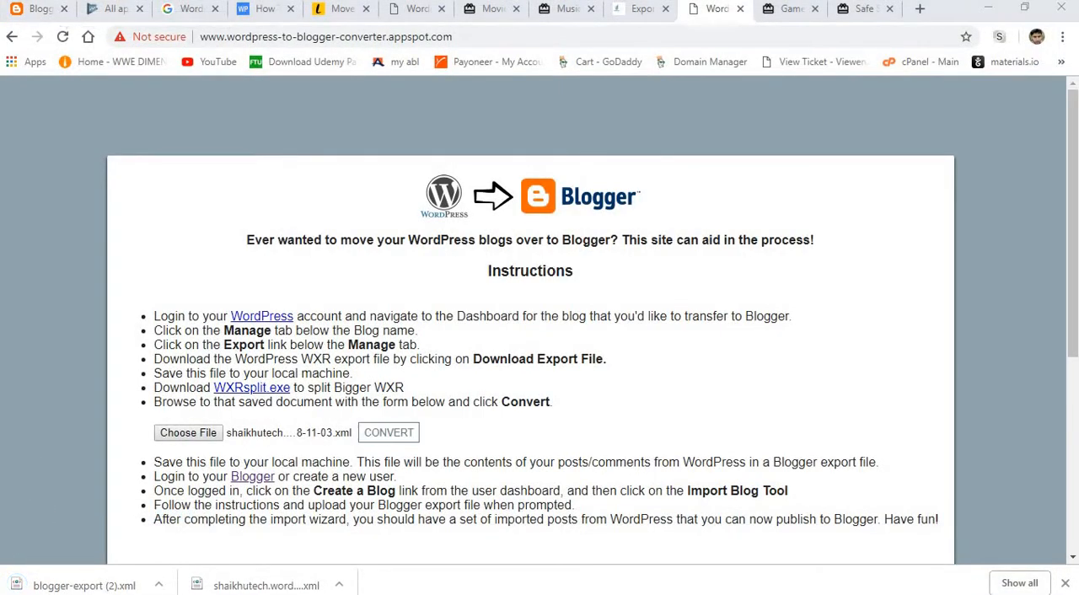
# Switch to the open Blogger page, close its Import Content dialog and view the list of all posts.
pyautogui.click(40, 10)
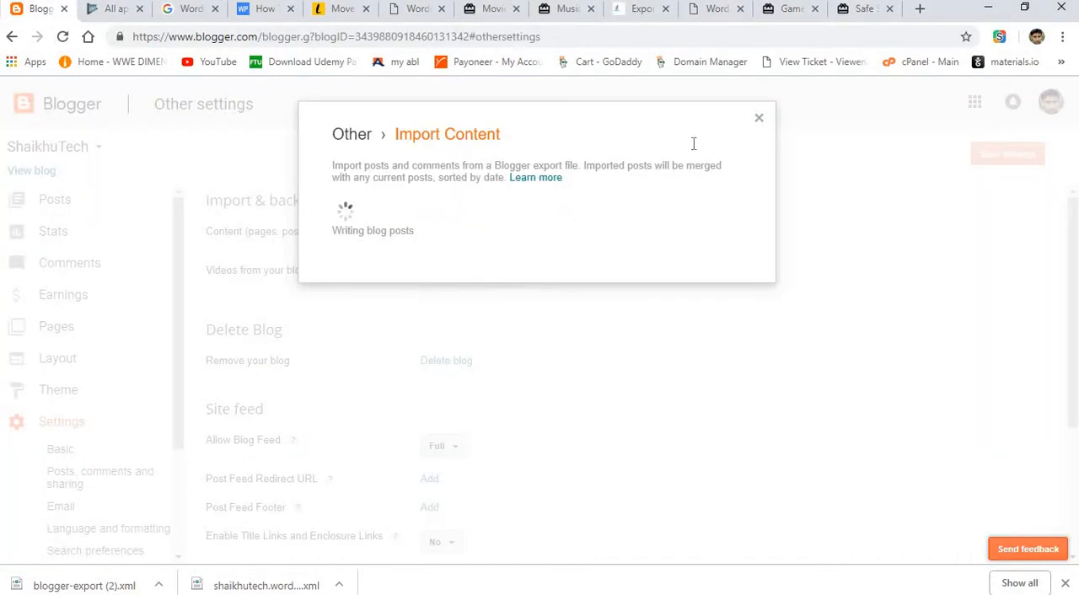
pyautogui.click(759, 118)
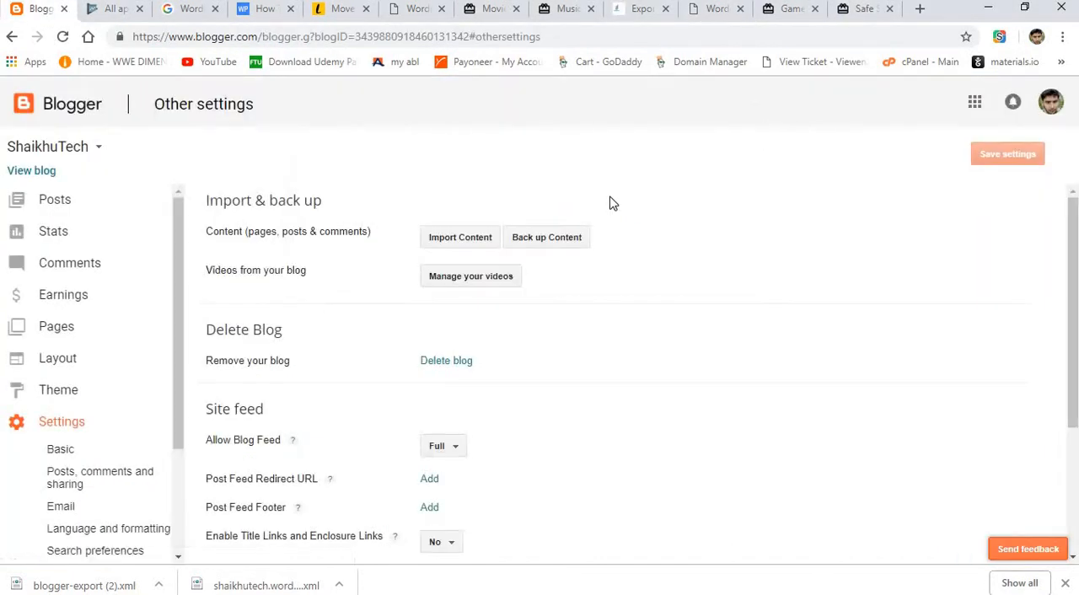
pyautogui.click(47, 200)
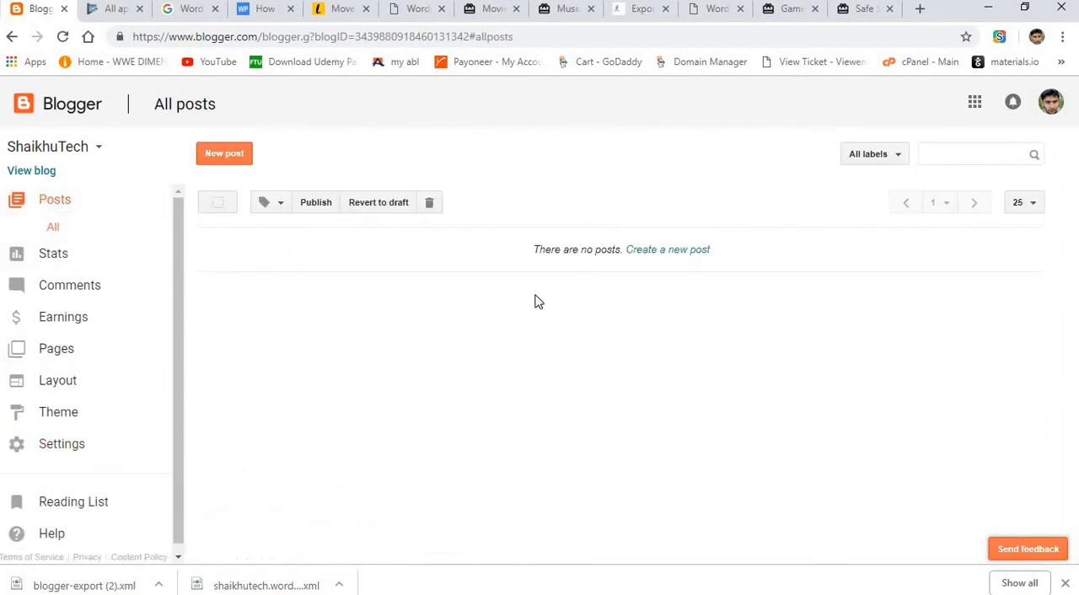
# Try to start a content import from the Other settings of the ShaikhuTech blog.
pyautogui.click(113, 455)
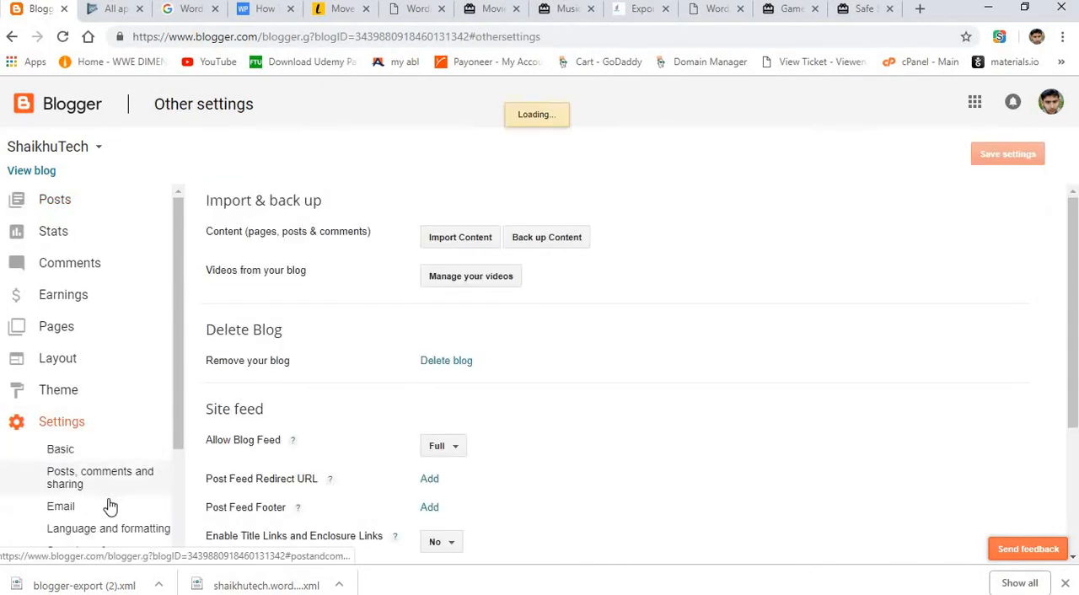
pyautogui.moveTo(177, 423); pyautogui.dragTo(181, 513)
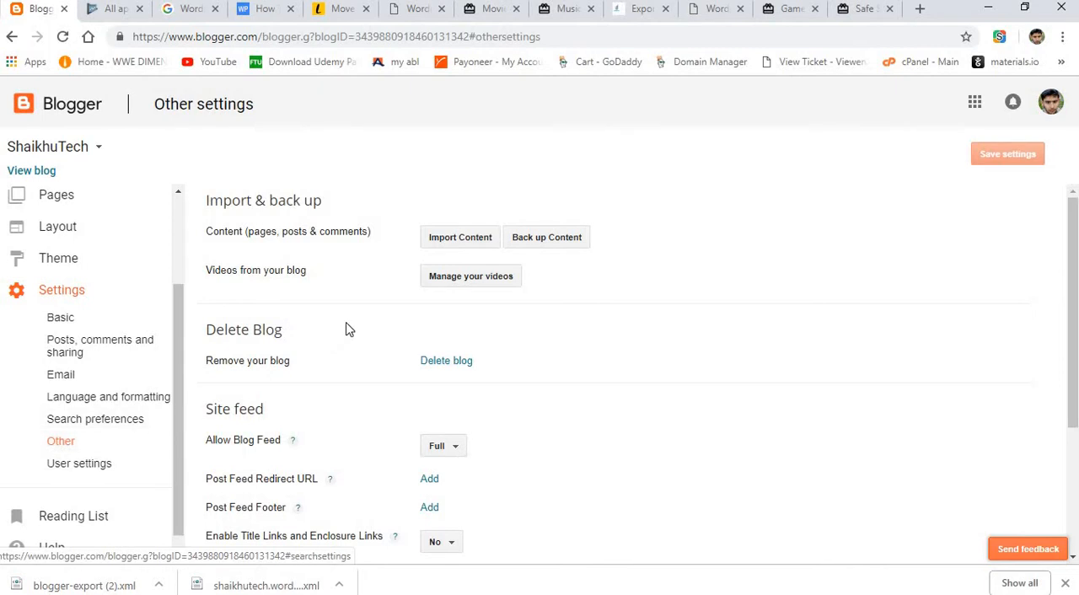
pyautogui.click(456, 240)
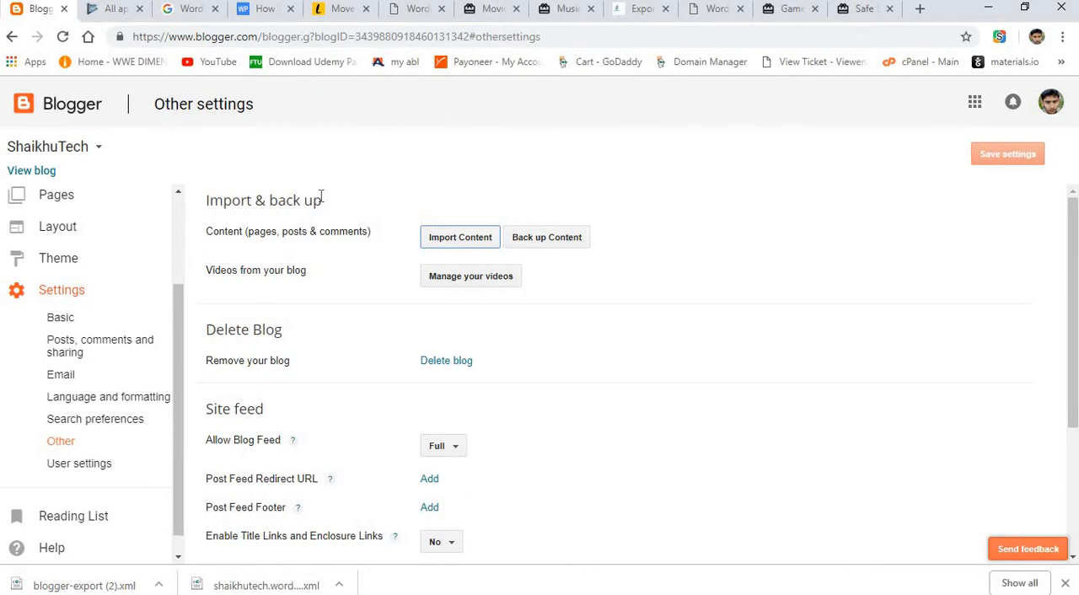
# Close the current Blogger tab and reopen Blogger in a new tab at blogspot.com.
pyautogui.click(63, 10)
pyautogui.click(920, 8)
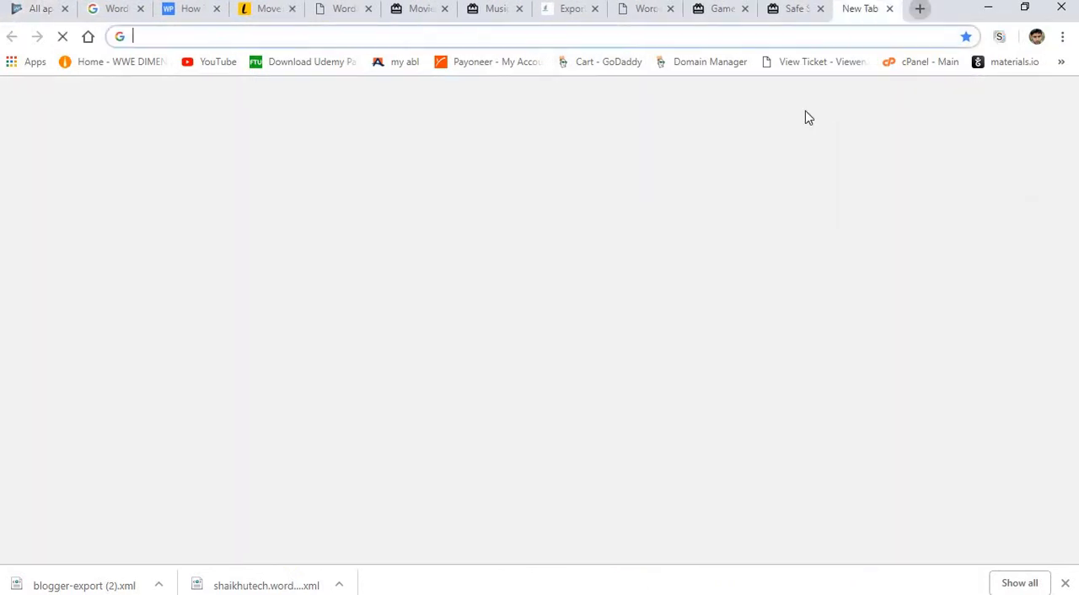
pyautogui.write('blo')
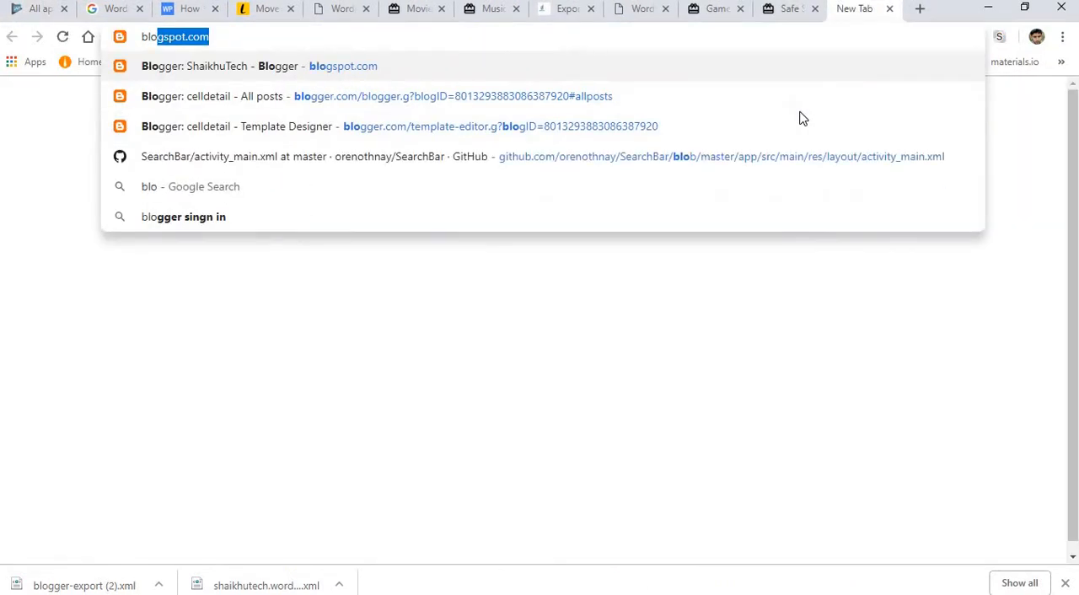
pyautogui.press('Return')
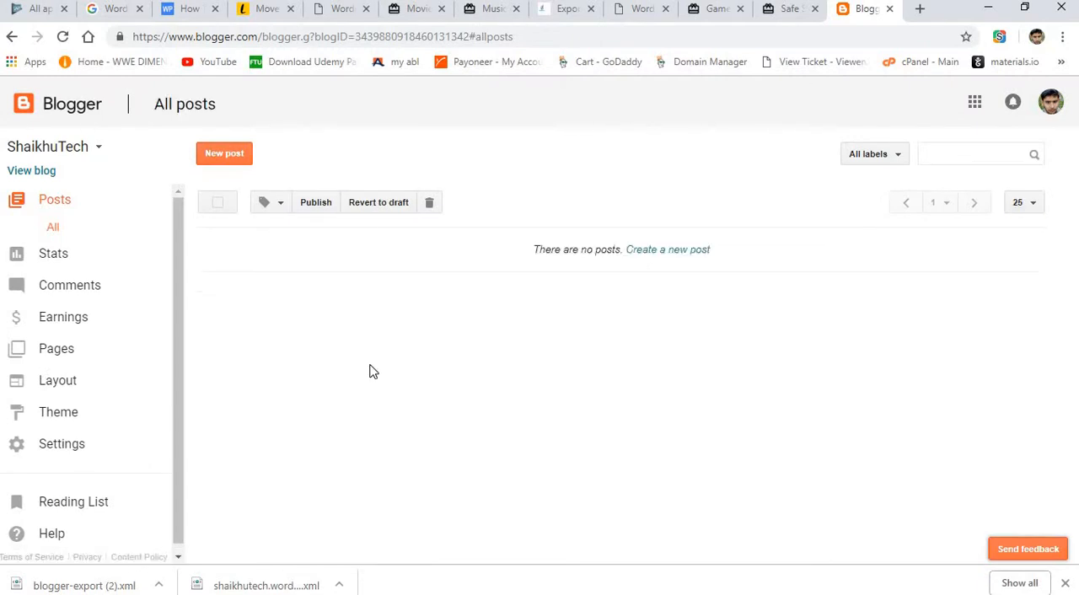
# Import blogger-export (2) from the Desktop into the ShaikhuTech blog with automatic publishing, completing the robot check, and look through the imported posts.
pyautogui.click(48, 454)
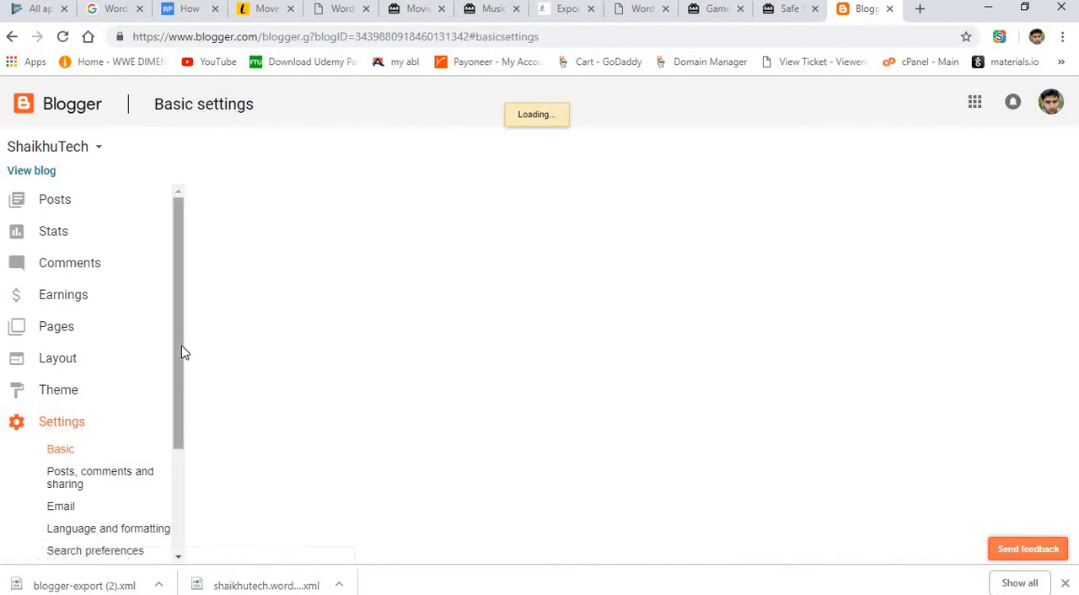
pyautogui.moveTo(181, 393); pyautogui.dragTo(180, 467)
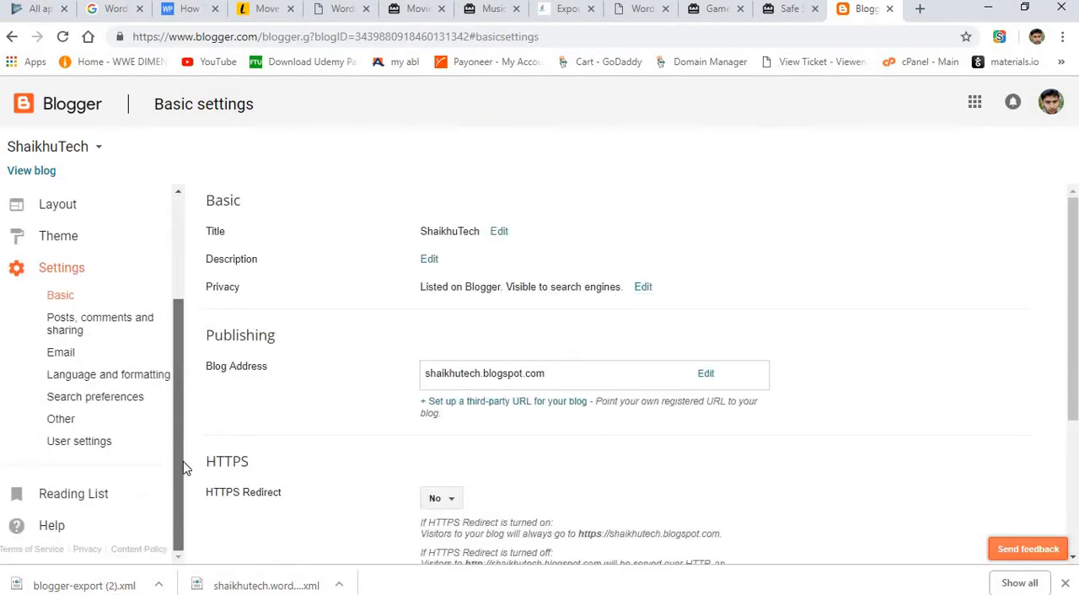
pyautogui.click(76, 420)
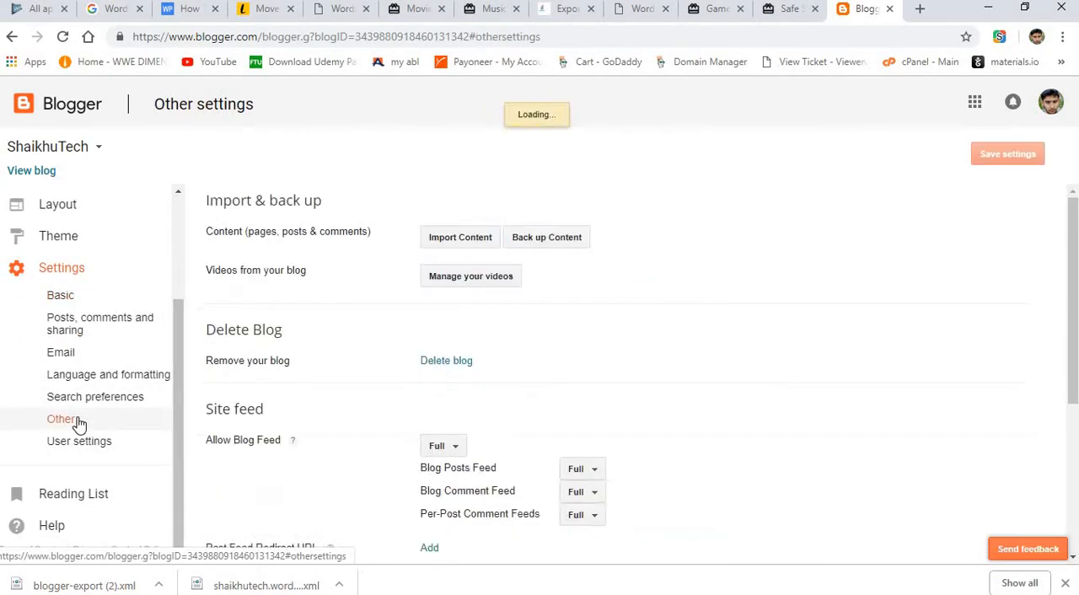
pyautogui.click(441, 248)
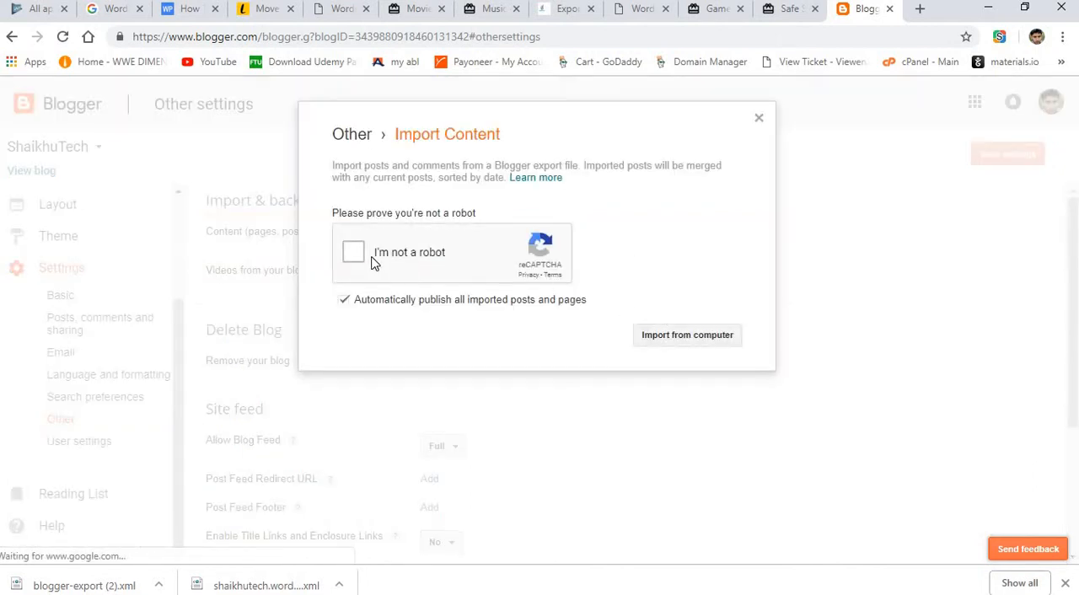
pyautogui.click(372, 260)
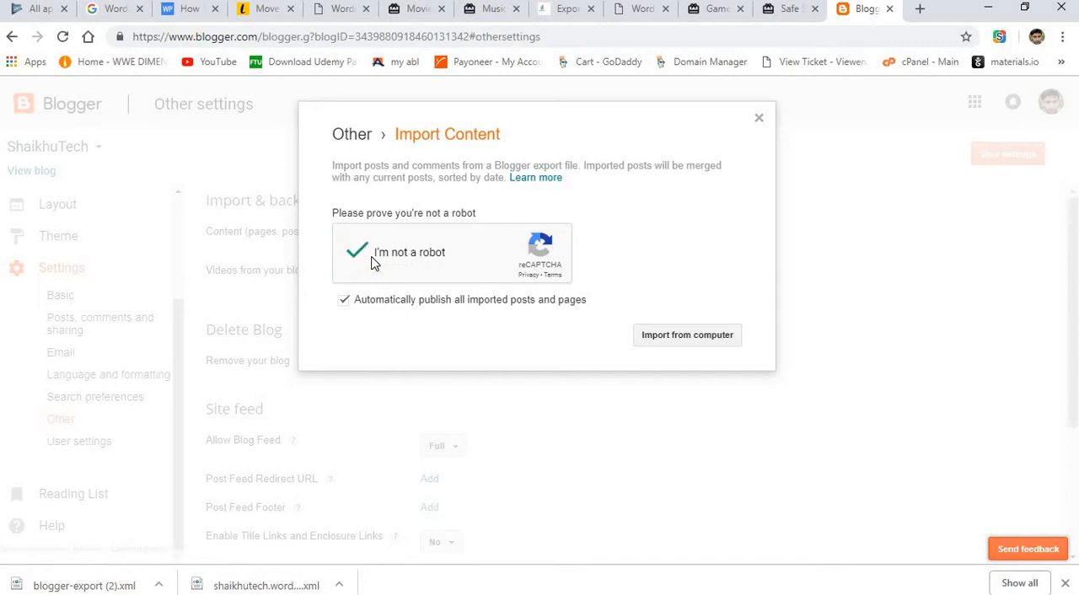
pyautogui.click(707, 339)
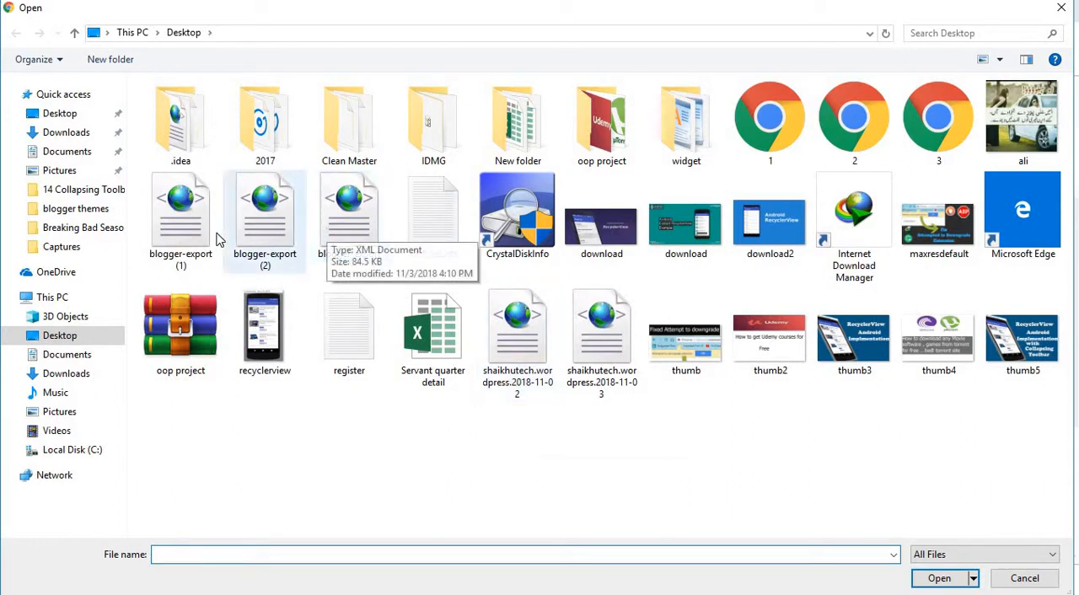
pyautogui.doubleClick(282, 235)
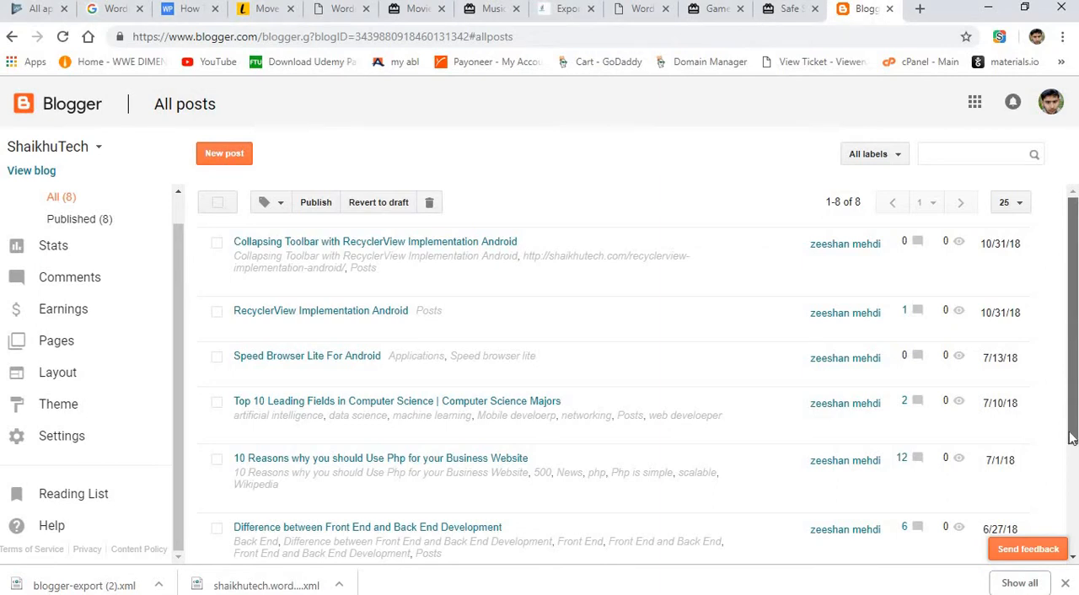
pyautogui.scroll(-3, 1071, 438)
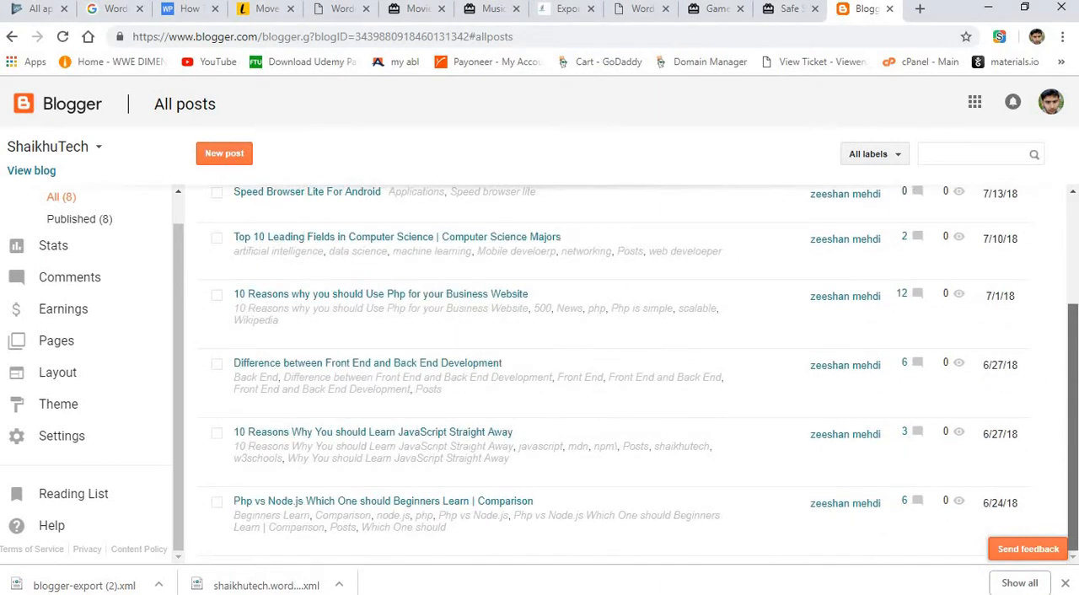
pyautogui.scroll(3, 1071, 437)
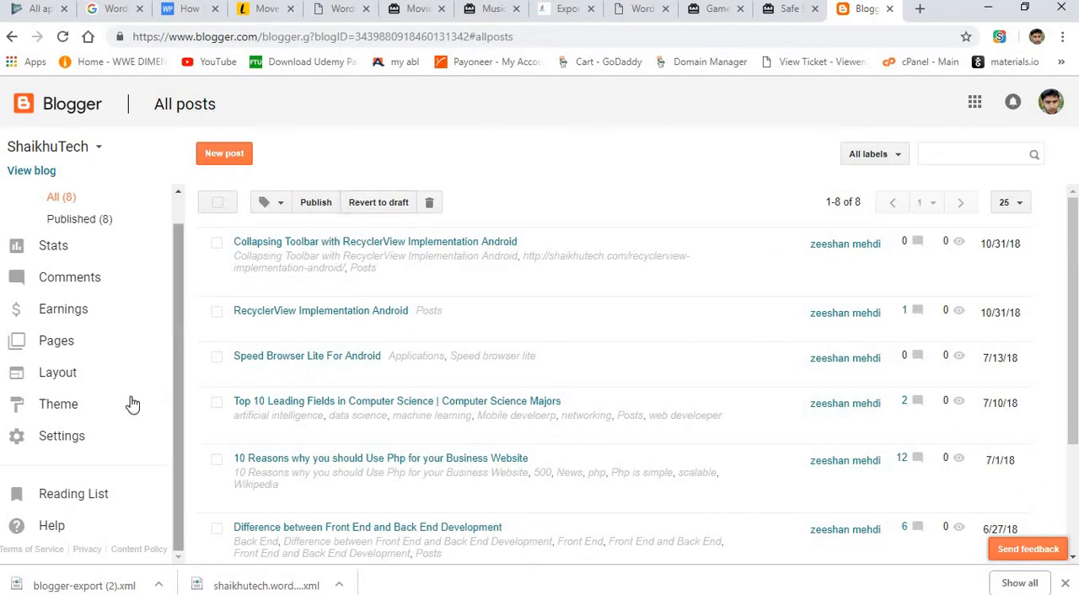
# Go through the blog's Other settings to the Basic settings and save the blog address as shaikhutech.blogspot.com.
pyautogui.click(93, 446)
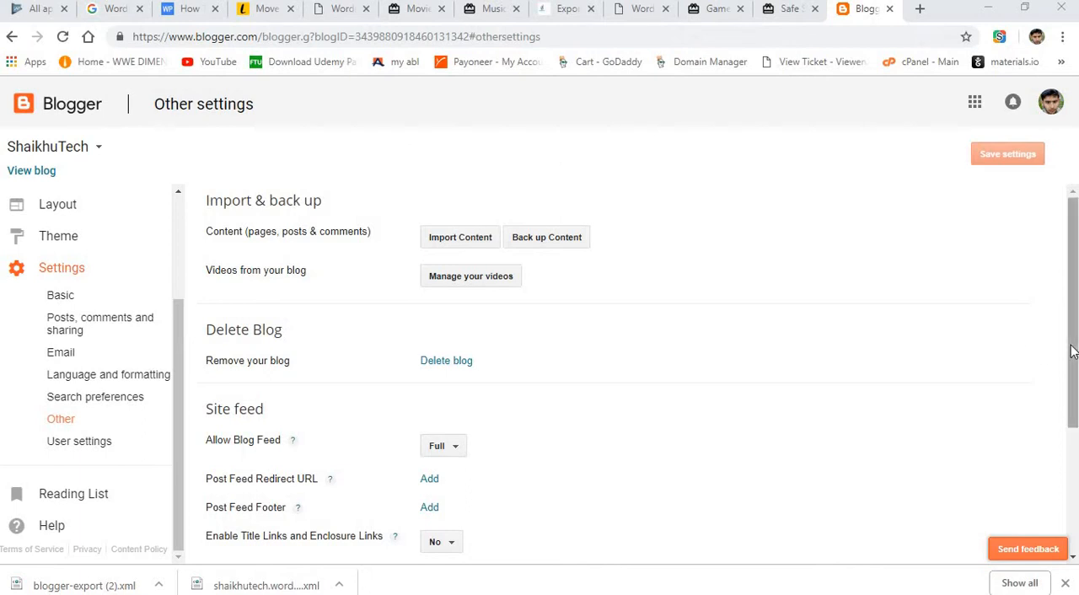
pyautogui.moveTo(1074, 353); pyautogui.dragTo(1075, 481)
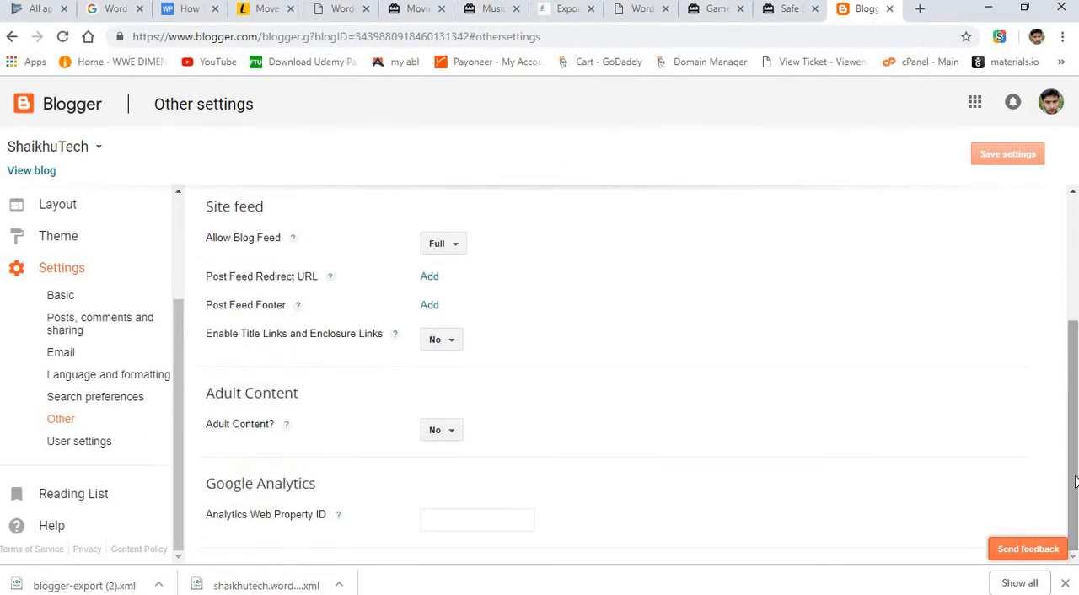
pyautogui.click(57, 303)
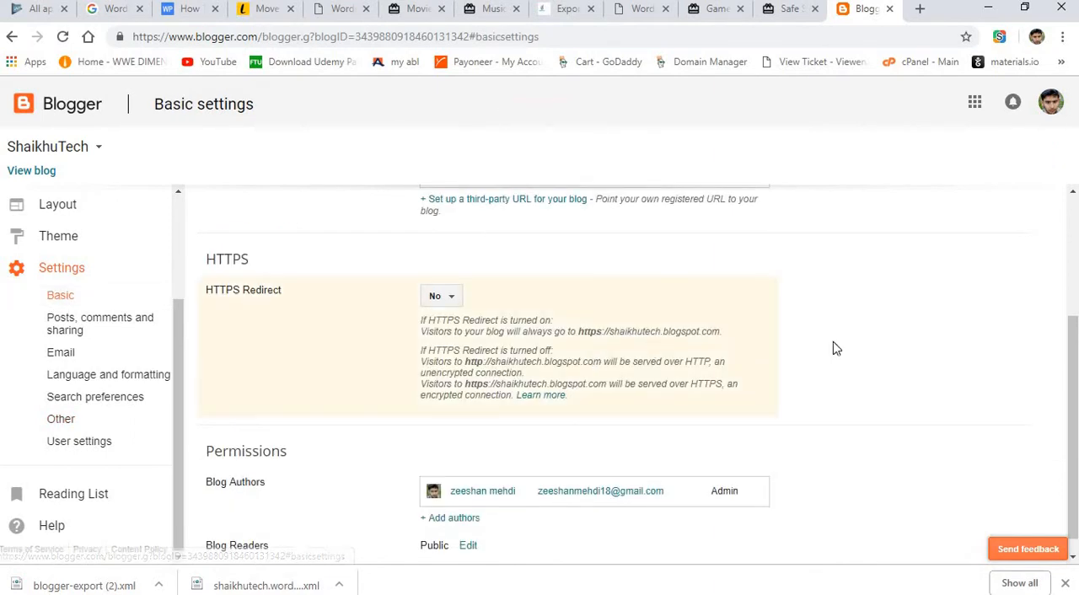
pyautogui.moveTo(1074, 349); pyautogui.dragTo(1064, 212)
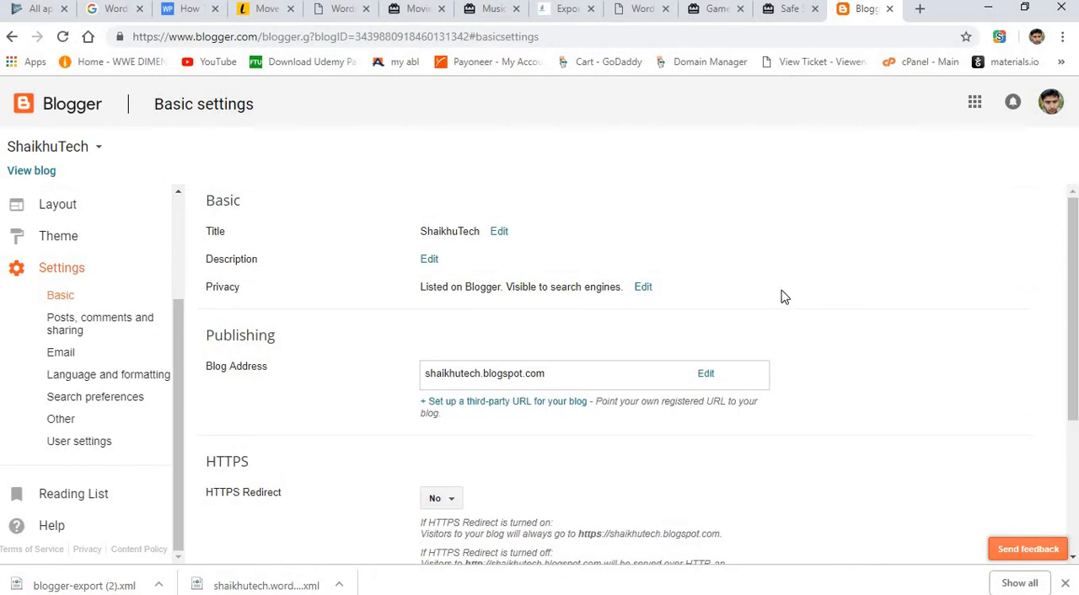
pyautogui.click(707, 375)
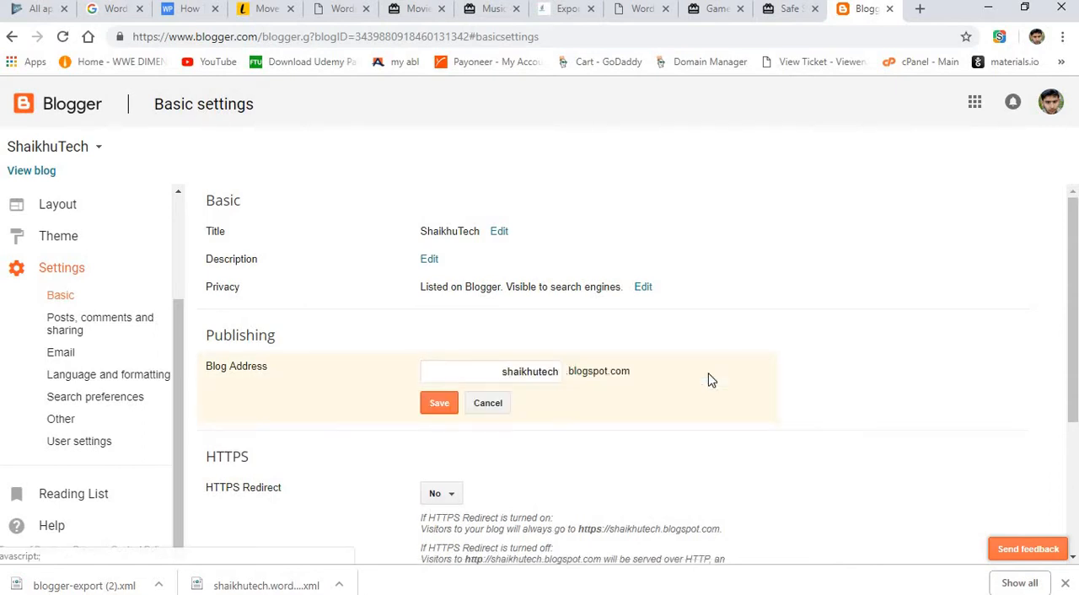
pyautogui.click(442, 404)
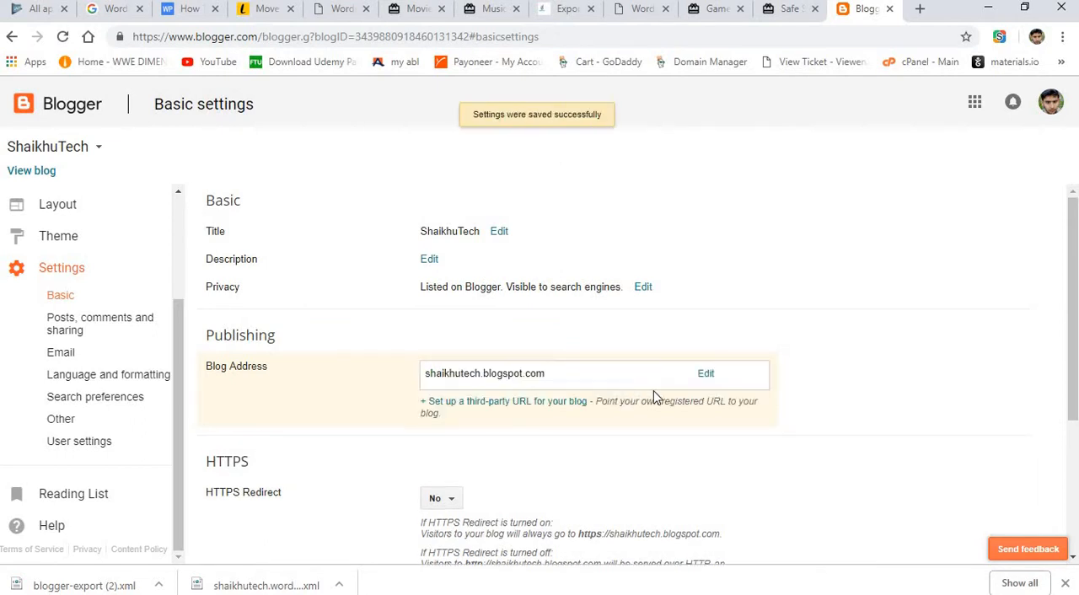
# Try to set up shaikhutech.com as the third-party domain for the blog.
pyautogui.click(483, 403)
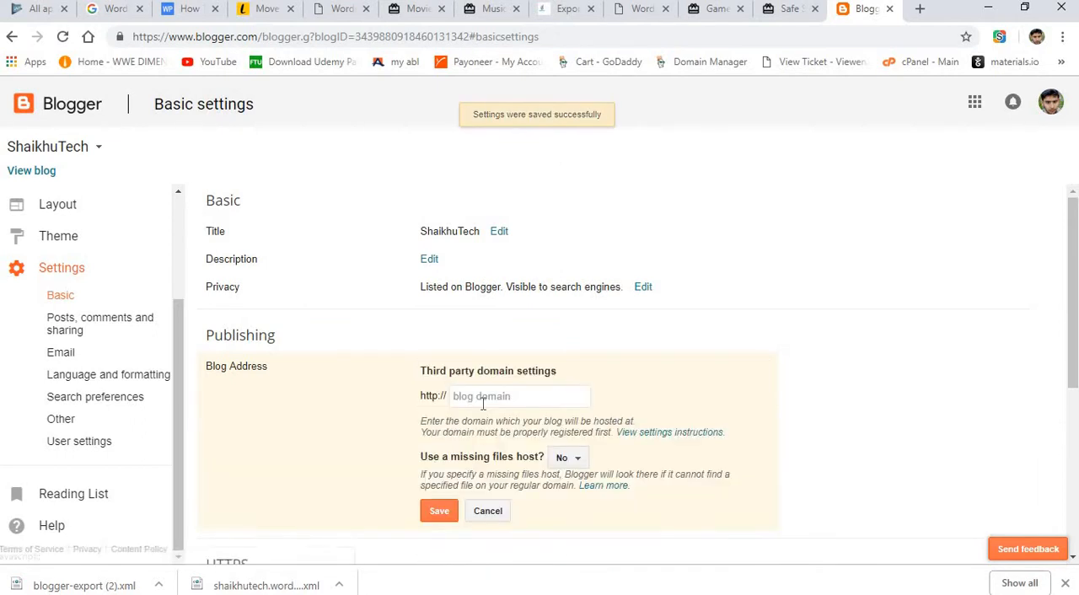
pyautogui.click(482, 398)
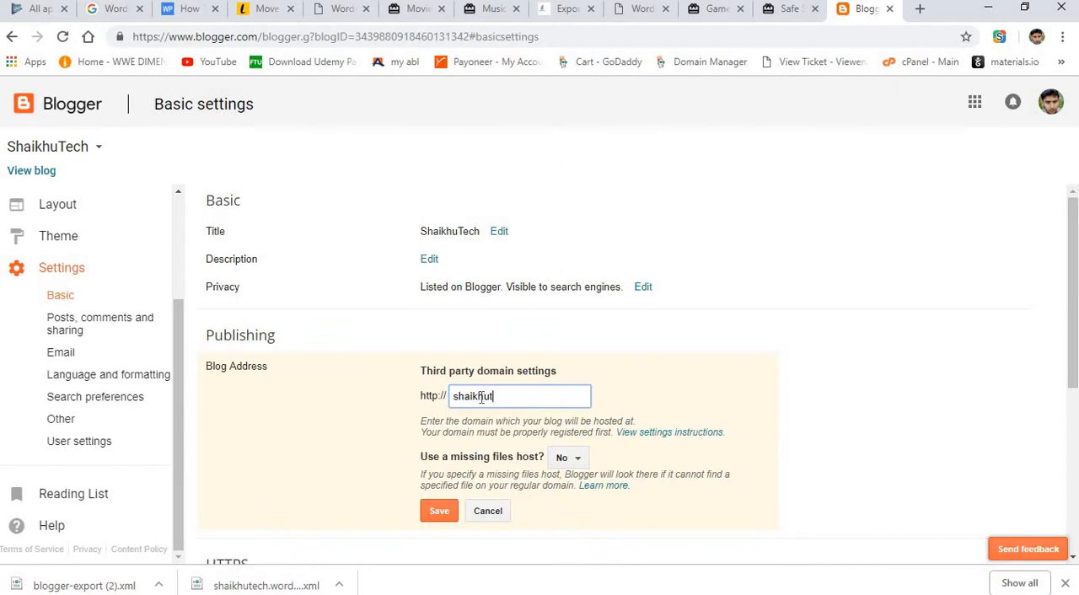
pyautogui.write('shaikhutech.com')
pyautogui.click(437, 513)
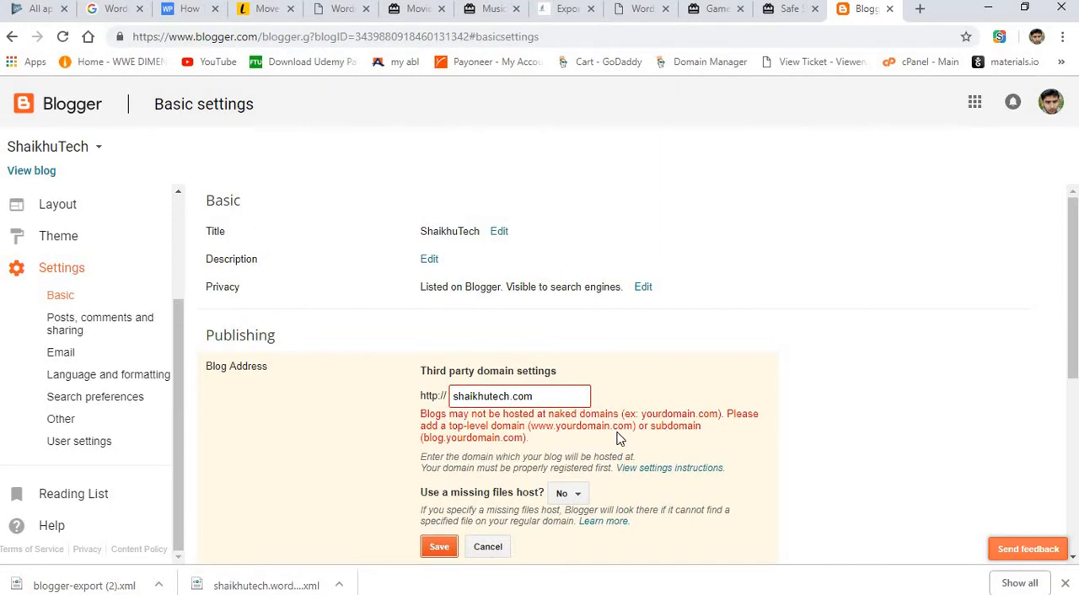
pyautogui.click(453, 396)
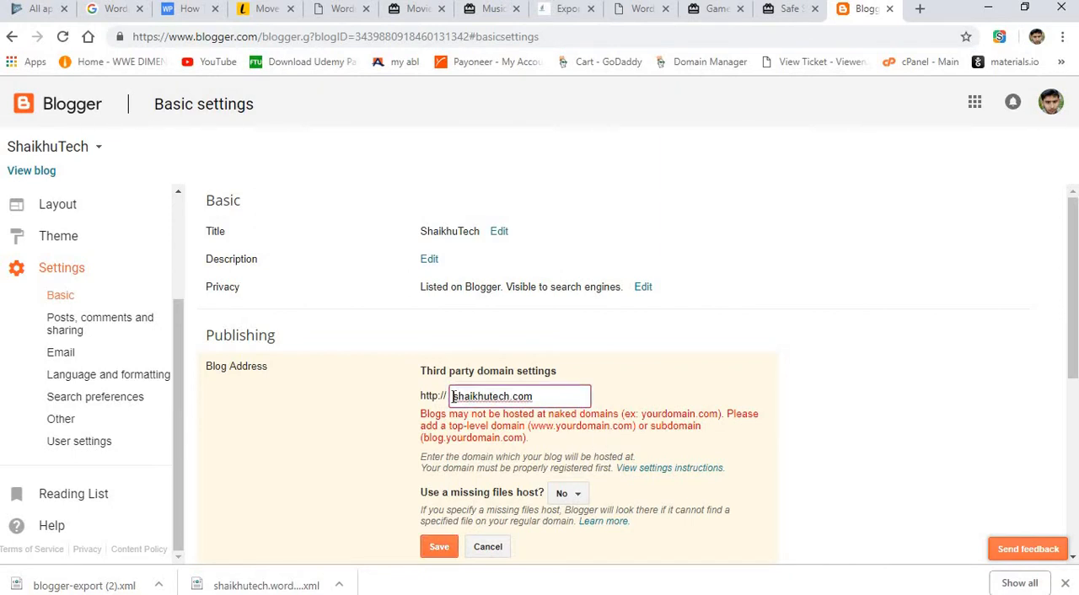
pyautogui.write('www.')
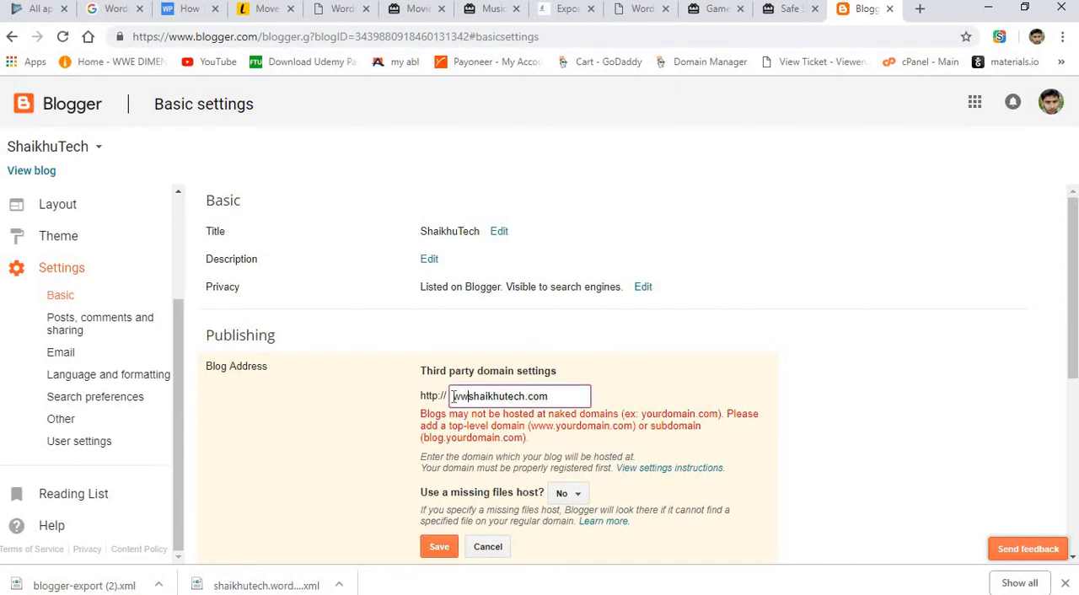
pyautogui.click(440, 548)
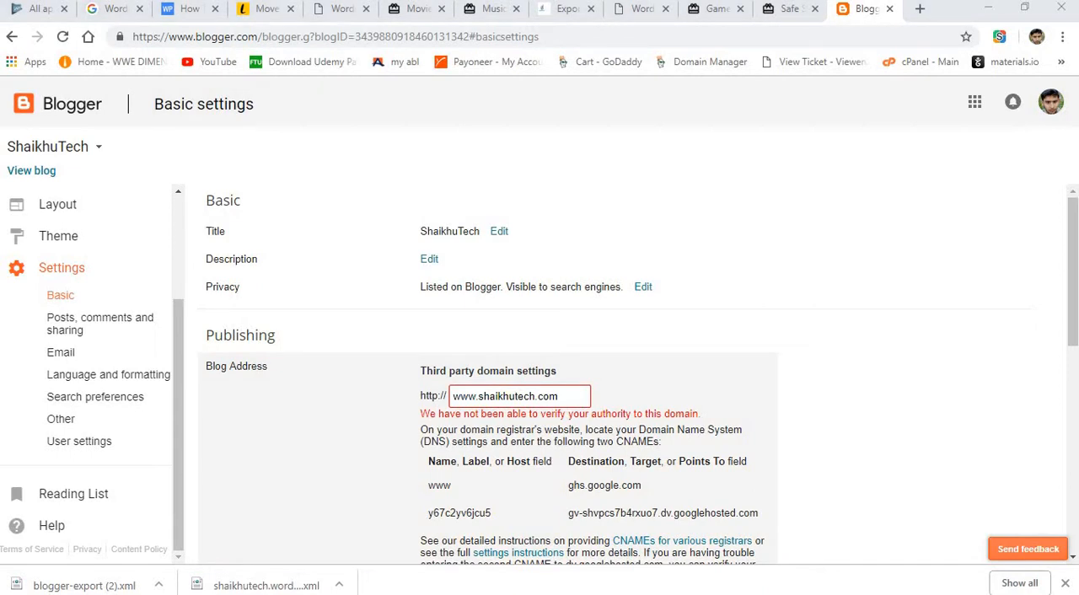
pyautogui.moveTo(1075, 286); pyautogui.dragTo(1074, 362)
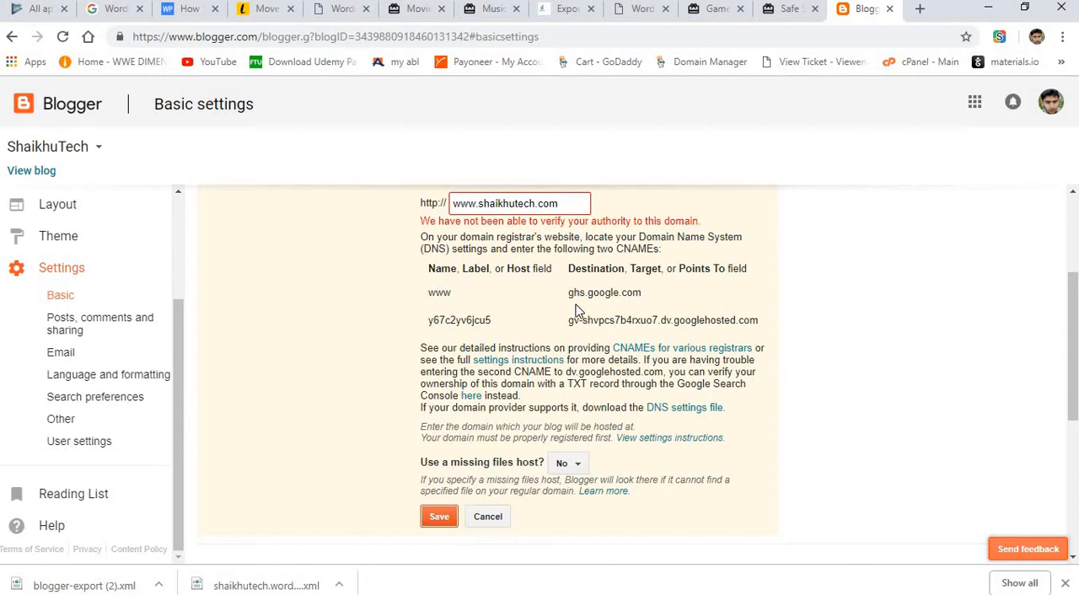
# Open GoDaddy in a new browser tab, dismiss the coupon pop-up and log out of the current account.
pyautogui.click(920, 9)
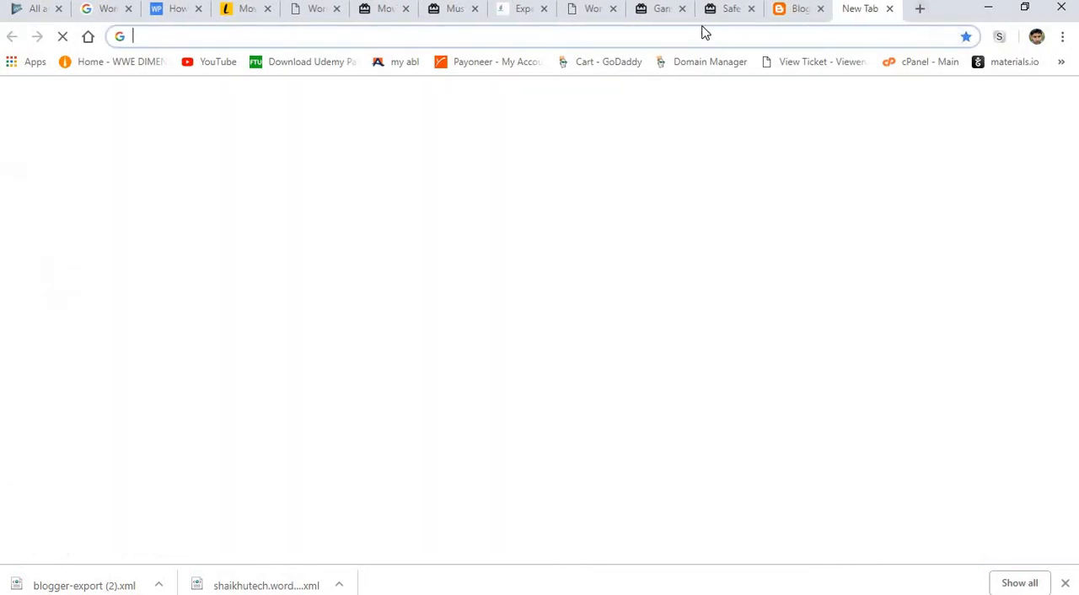
pyautogui.write('go')
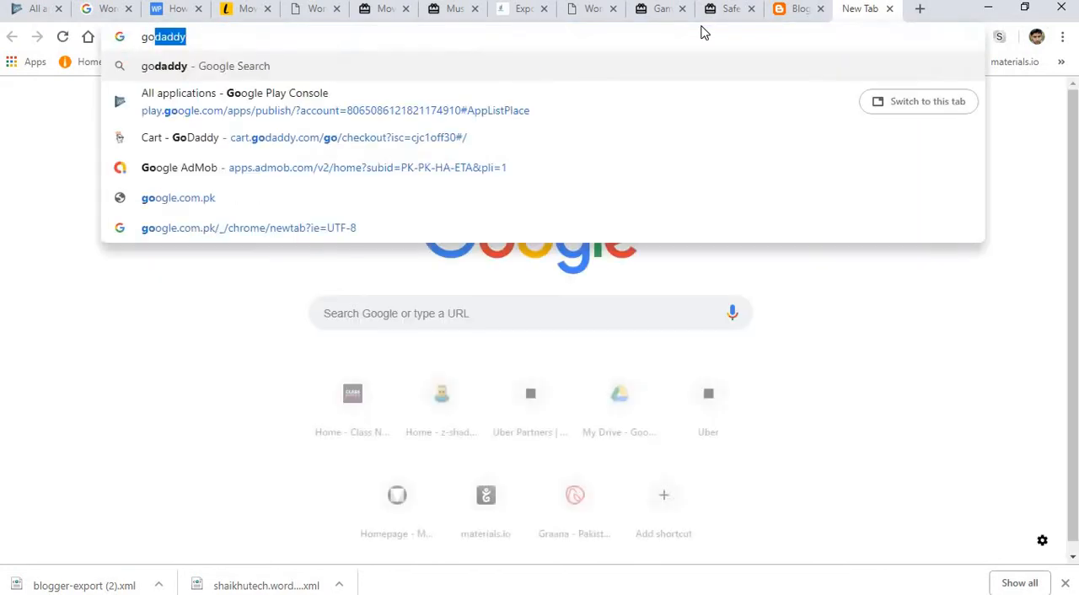
pyautogui.click(478, 138)
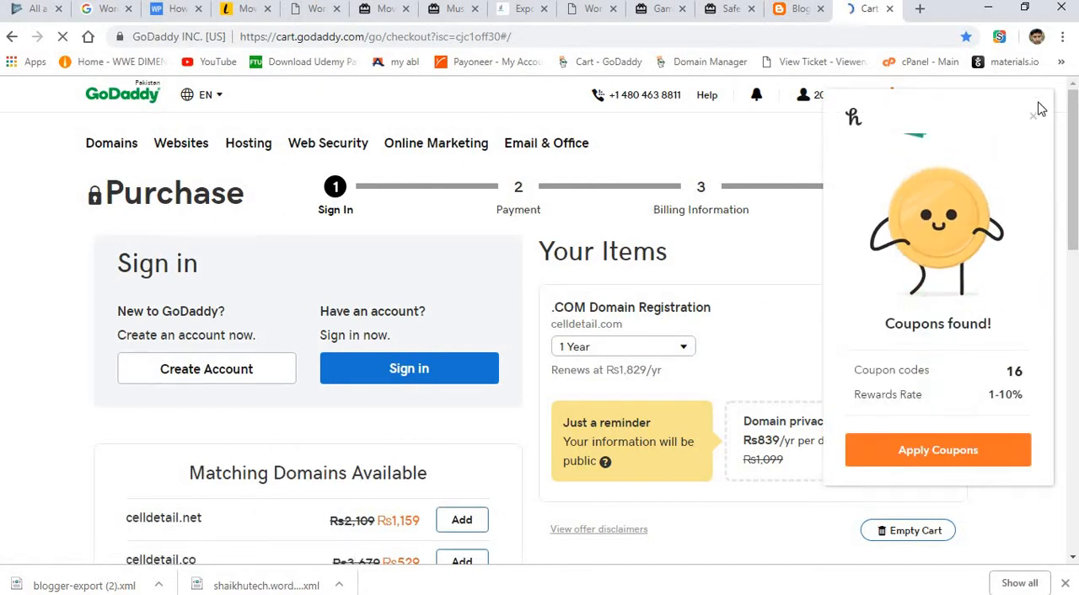
pyautogui.click(1033, 116)
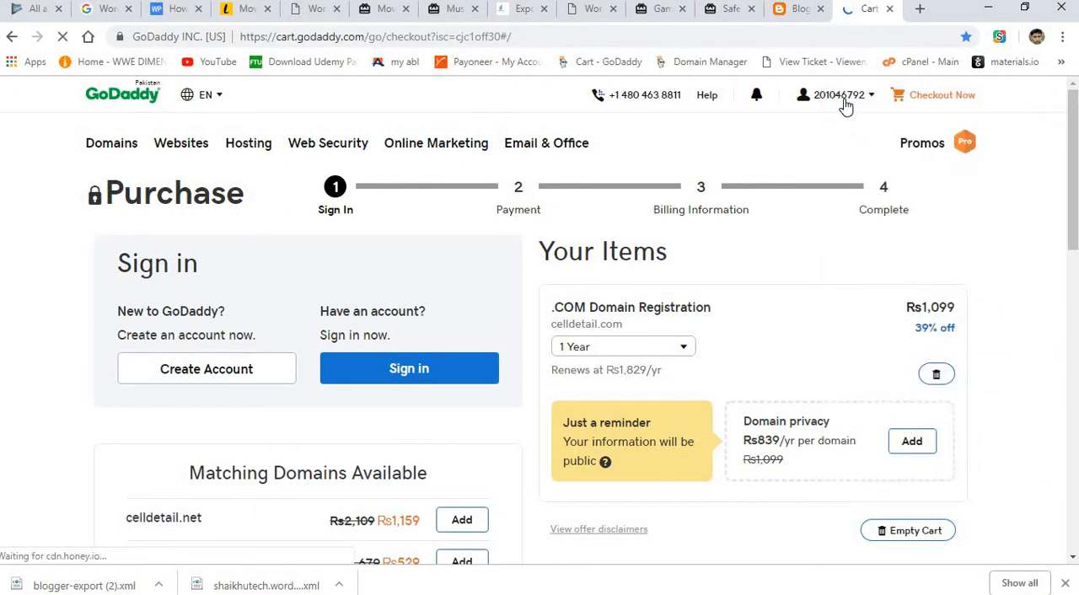
pyautogui.click(844, 99)
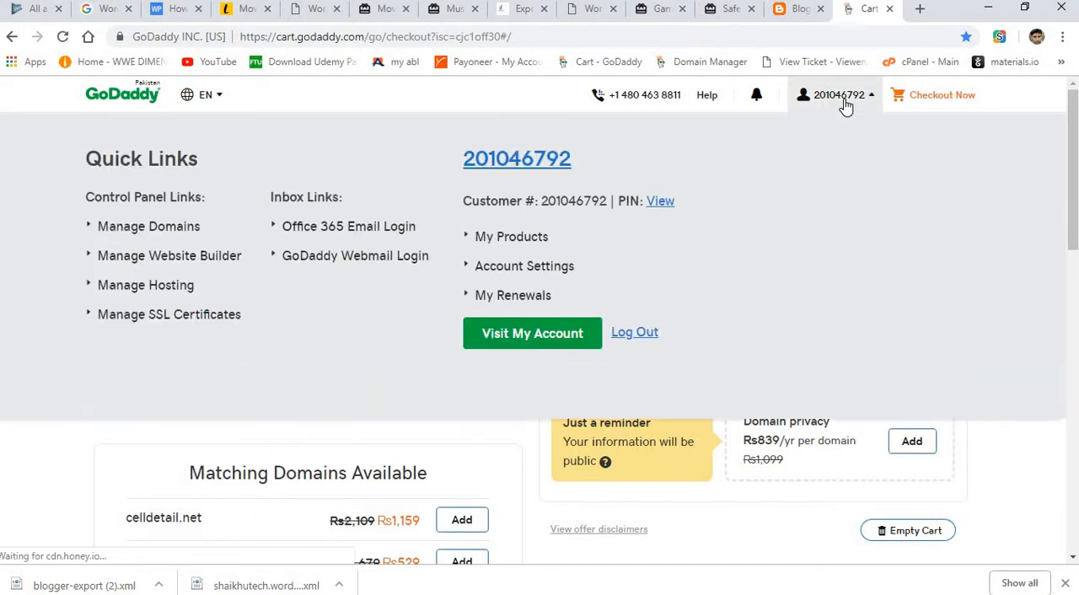
pyautogui.click(637, 334)
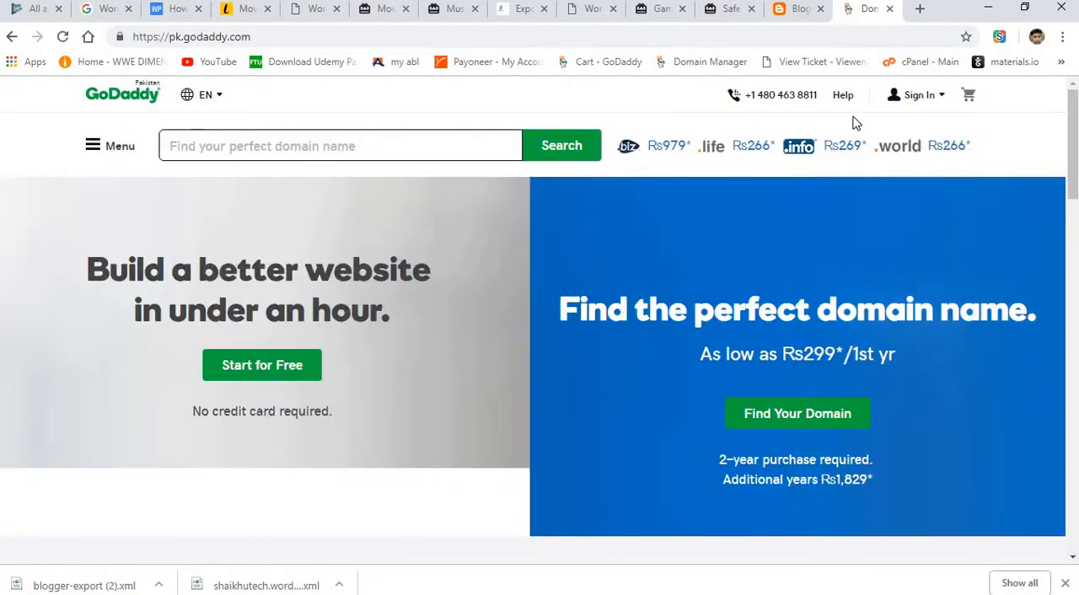
# Sign in to the GoDaddy account that holds shaikhutech.com, filling in the saved username and account password.
pyautogui.click(934, 98)
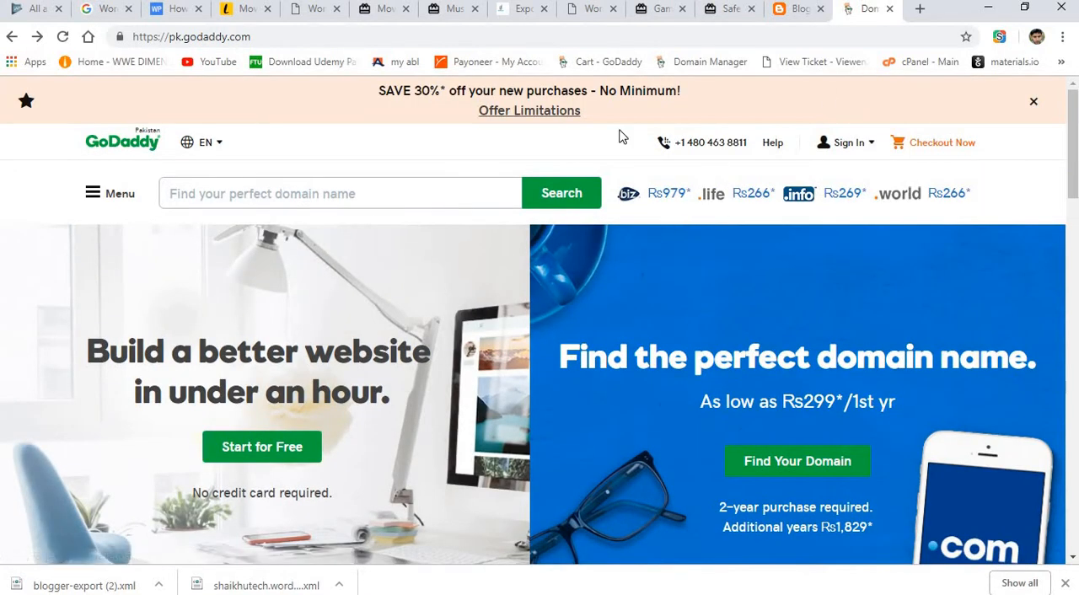
pyautogui.click(855, 145)
pyautogui.click(713, 299)
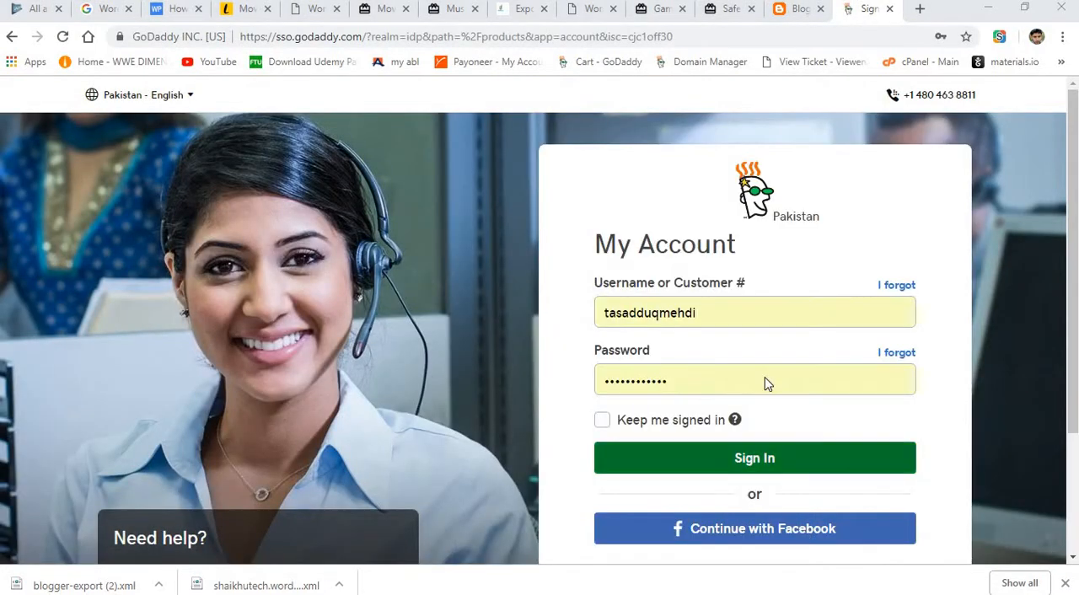
pyautogui.doubleClick(734, 311)
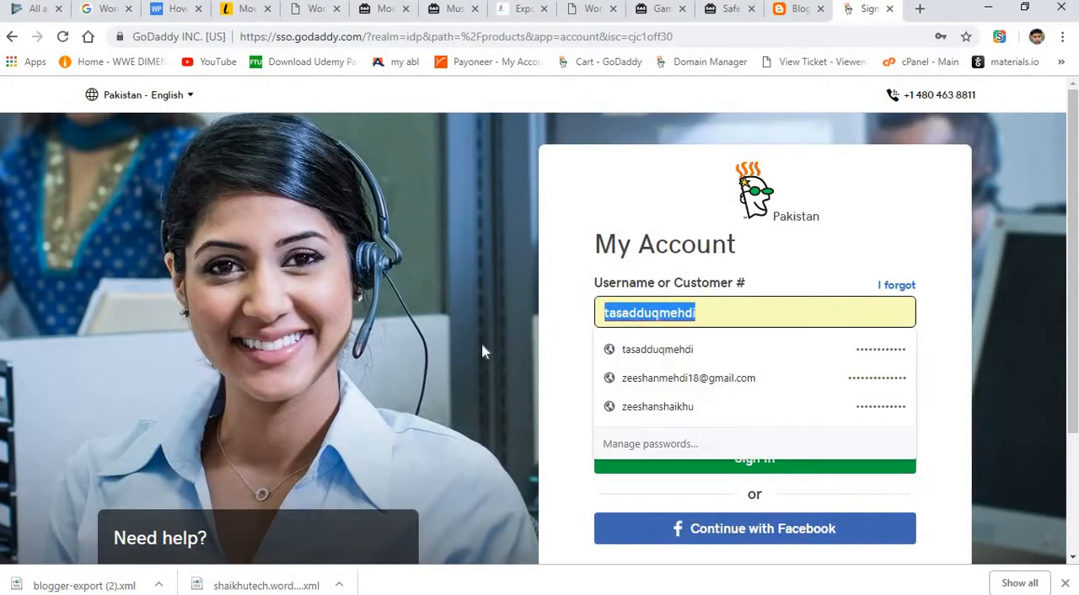
pyautogui.click(634, 376)
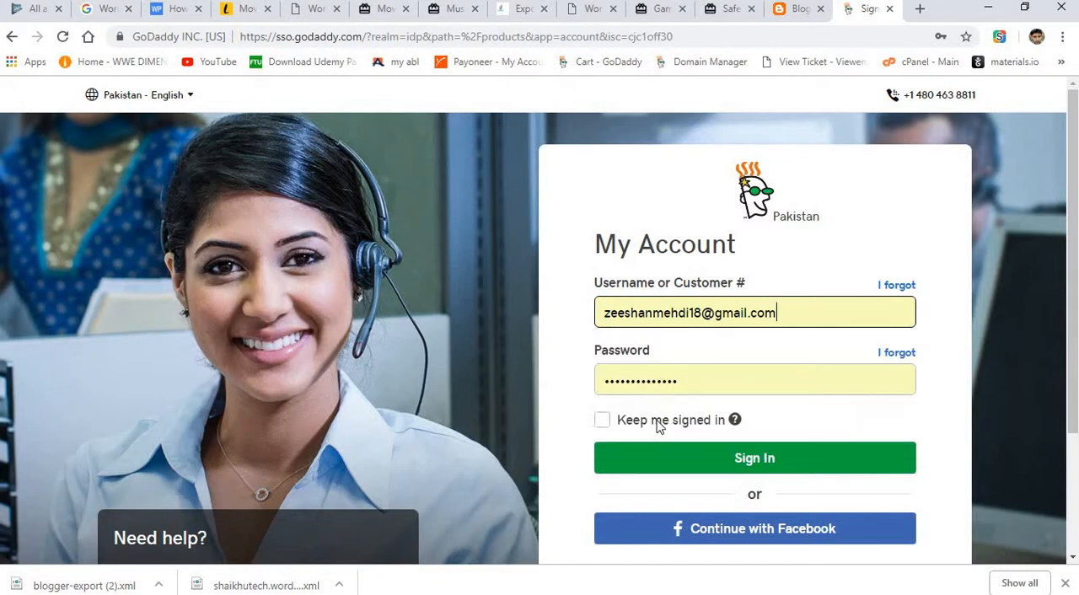
pyautogui.tripleClick(788, 308)
pyautogui.click(658, 408)
pyautogui.click(688, 452)
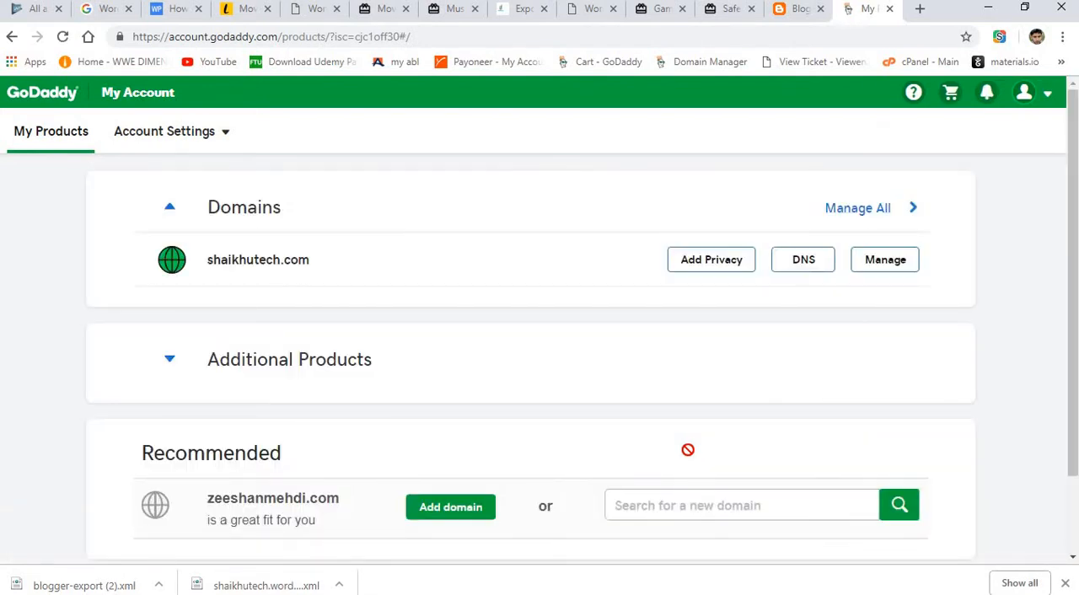
# Open the DNS management page of the shaikhutech.com domain.
pyautogui.click(820, 270)
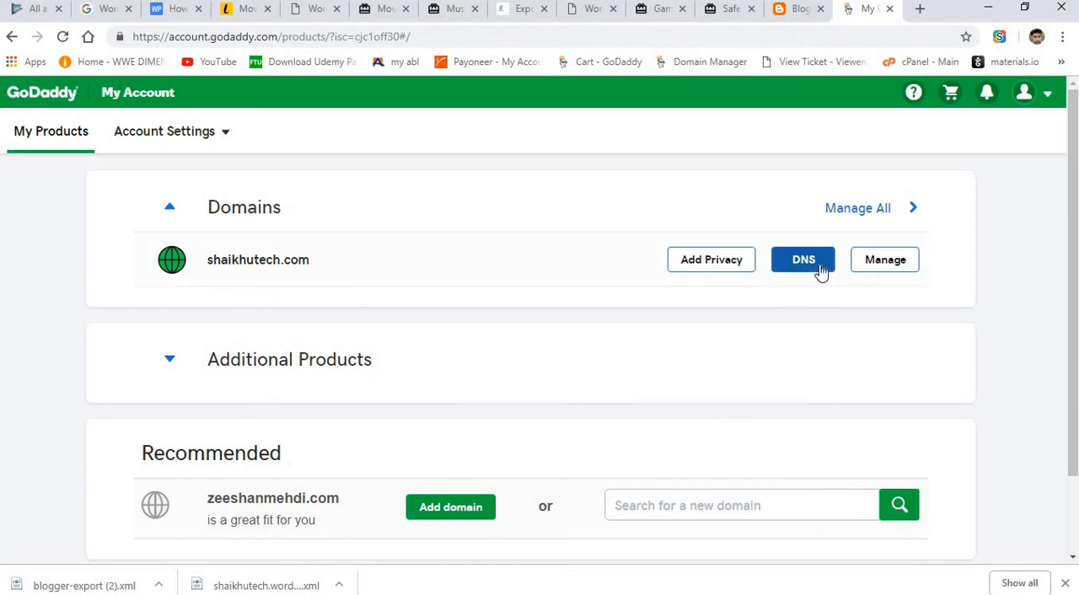
pyautogui.click(820, 270)
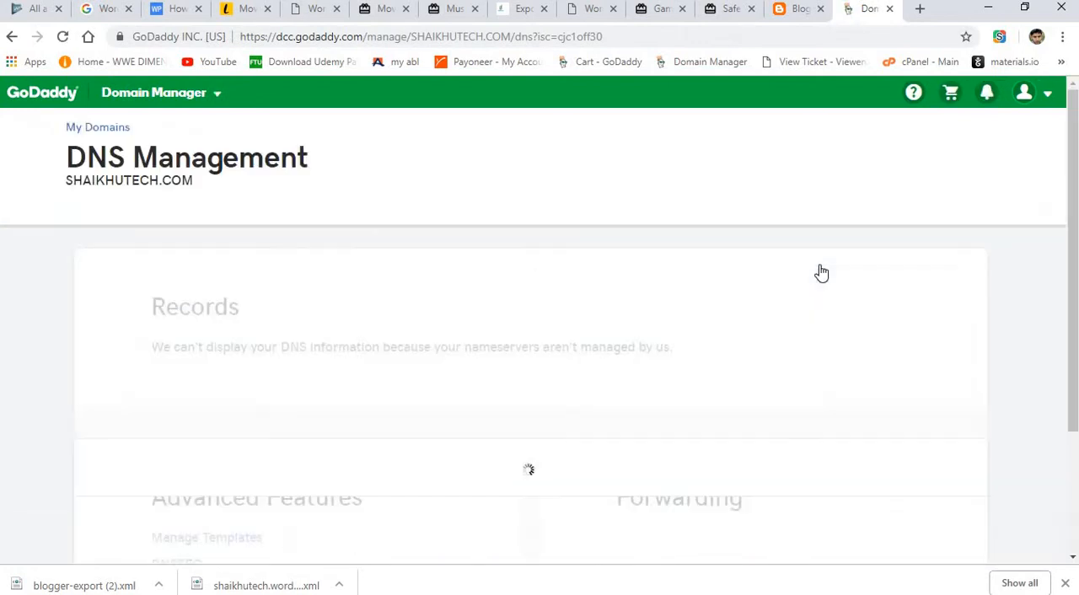
# Review the nameservers assigned to shaikhutech.com on the DNS management page.
pyautogui.scroll(-4, 540, 316)
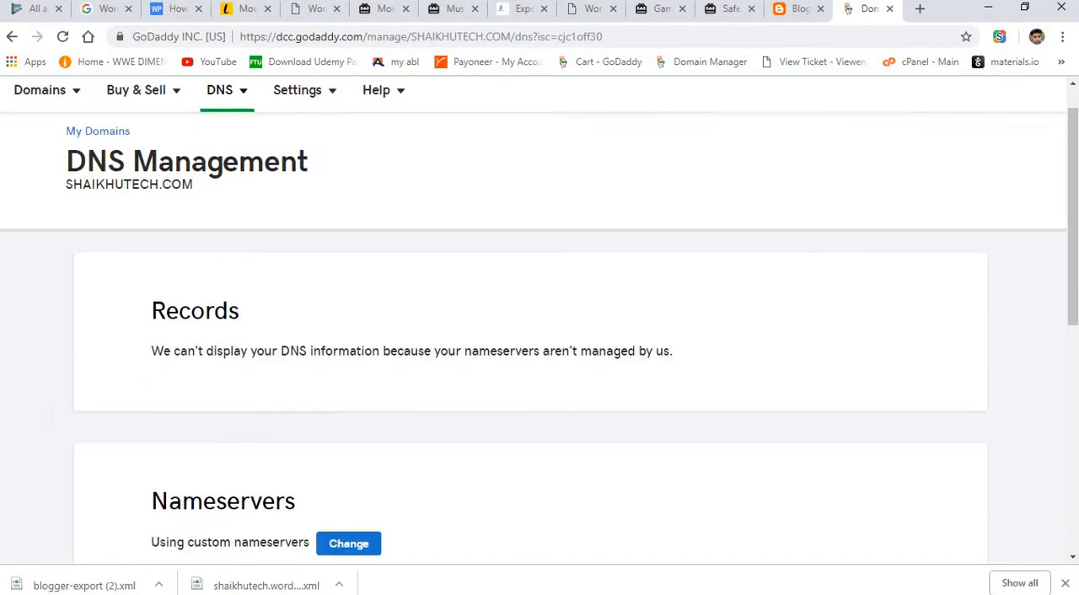
pyautogui.scroll(-1, 539, 316)
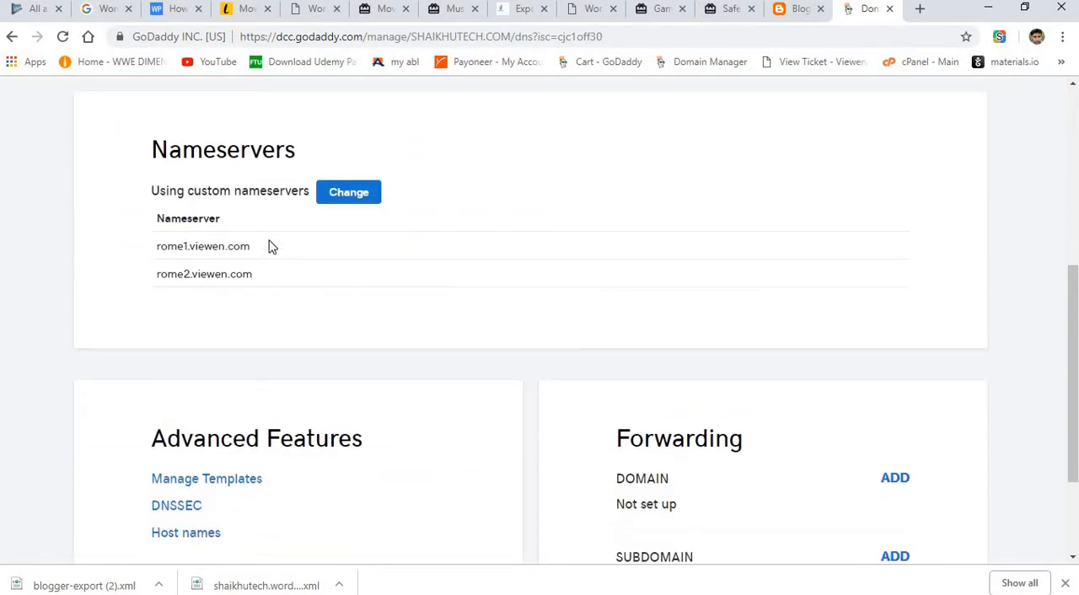
pyautogui.moveTo(262, 246); pyautogui.dragTo(120, 261)
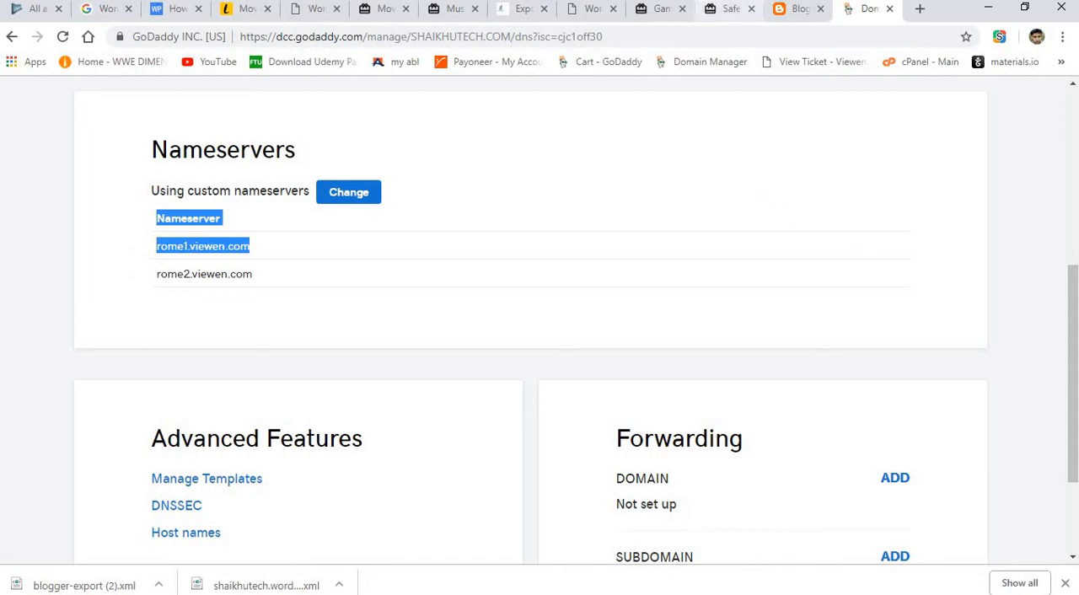
# Switch to Blogger, review the two CNAME records required for the domain, and return to GoDaddy's DNS management page.
pyautogui.click(781, 10)
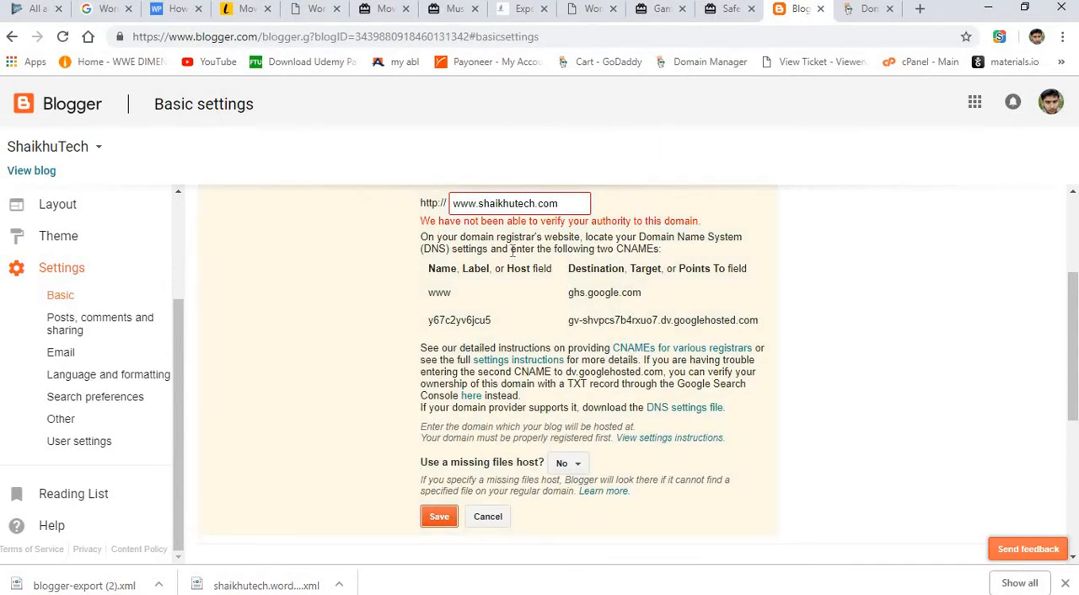
pyautogui.moveTo(517, 251); pyautogui.dragTo(593, 264)
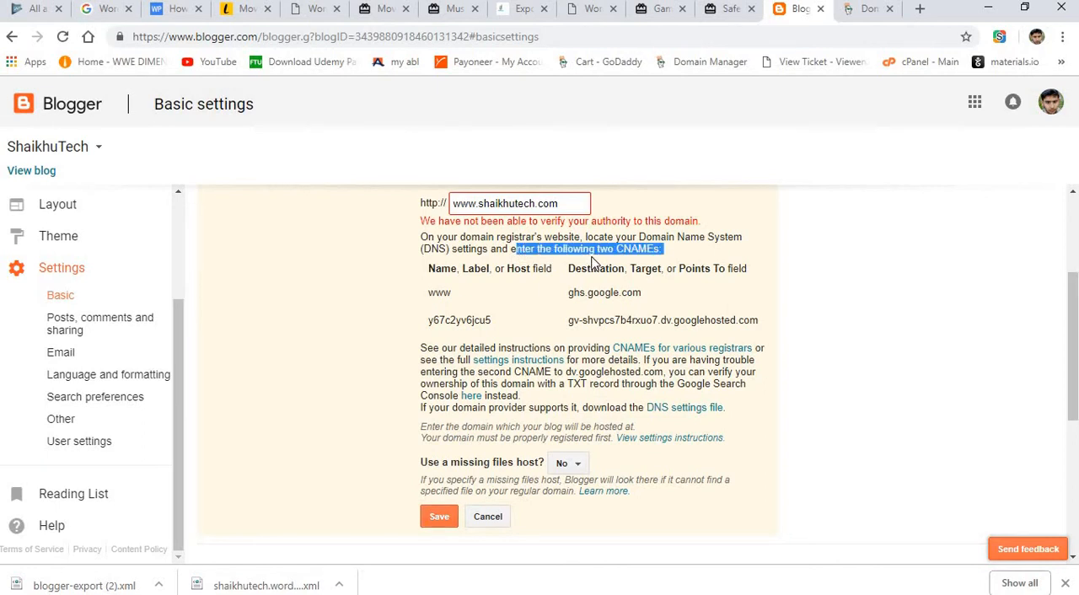
pyautogui.moveTo(488, 272); pyautogui.dragTo(650, 281)
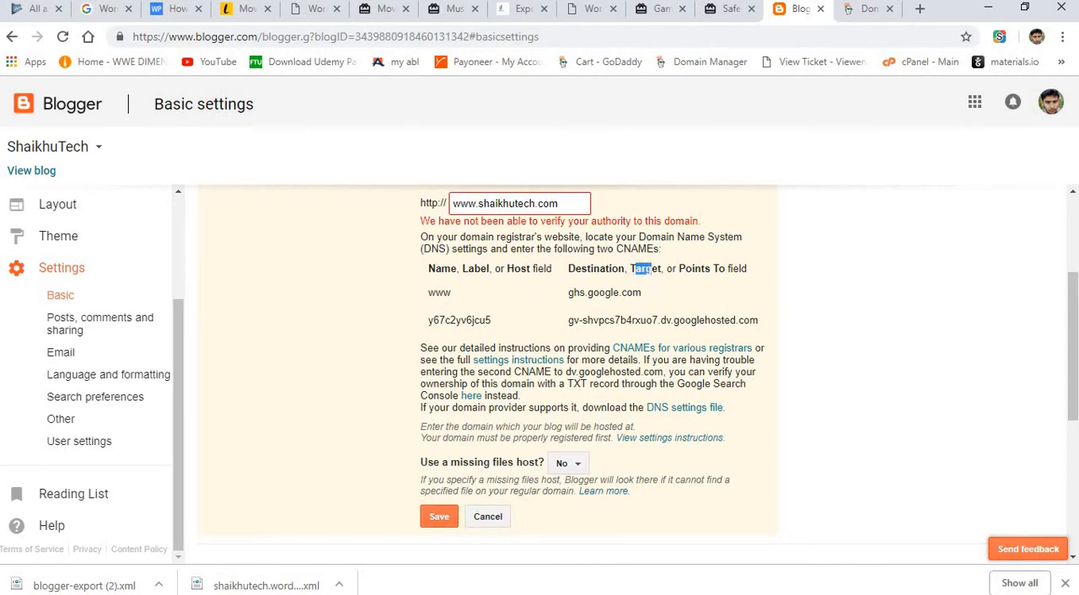
pyautogui.click(857, 8)
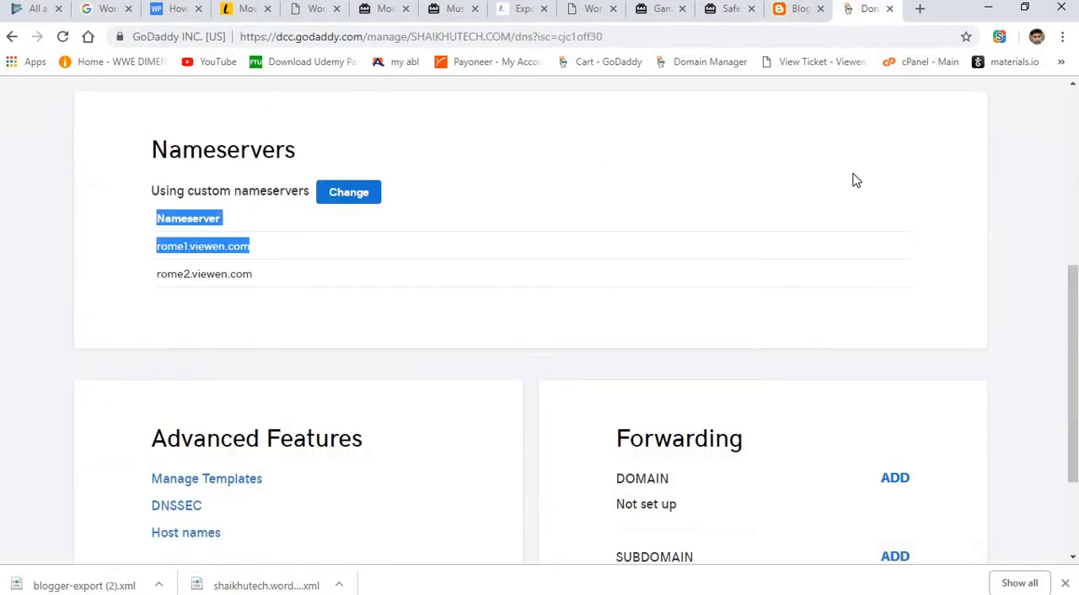
# Look through the DNS management page and domain options for a place to add CNAME records.
pyautogui.scroll(-3, 539, 320)
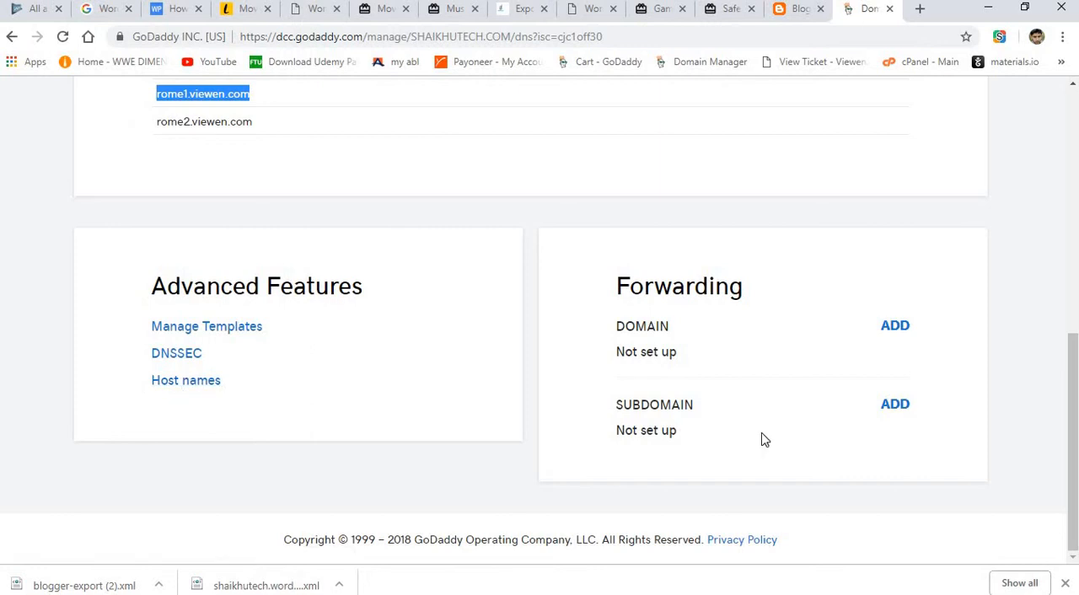
pyautogui.scroll(6, 759, 439)
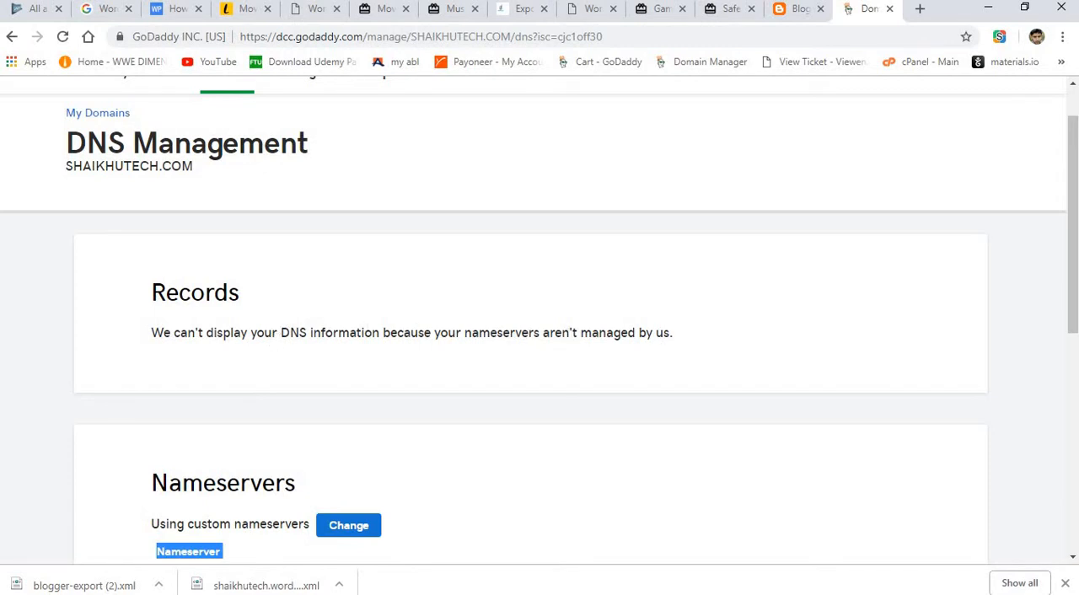
pyautogui.scroll(1, 80, 434)
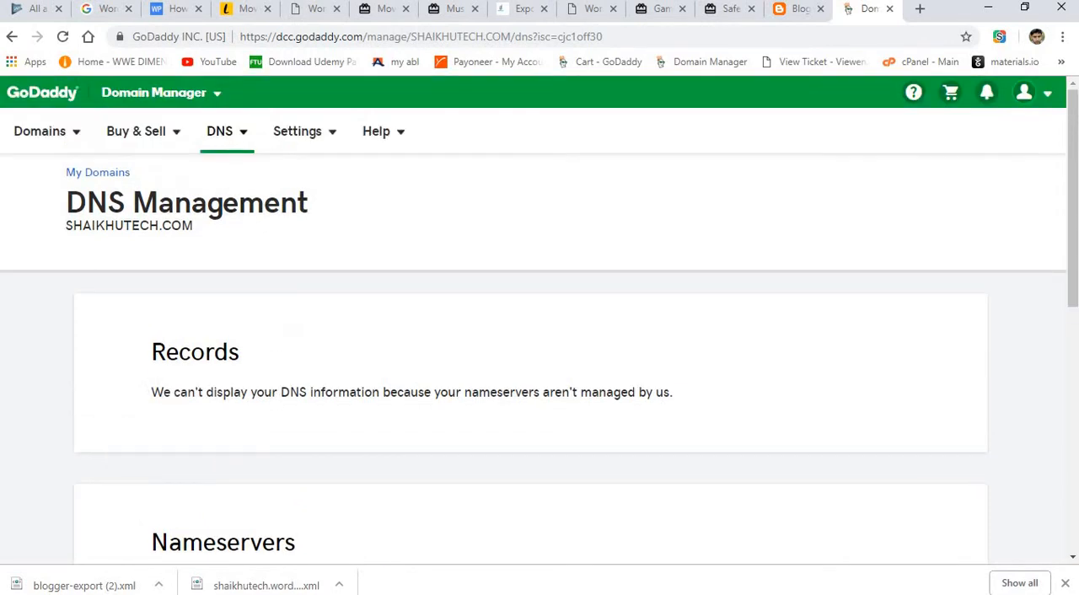
pyautogui.click(279, 138)
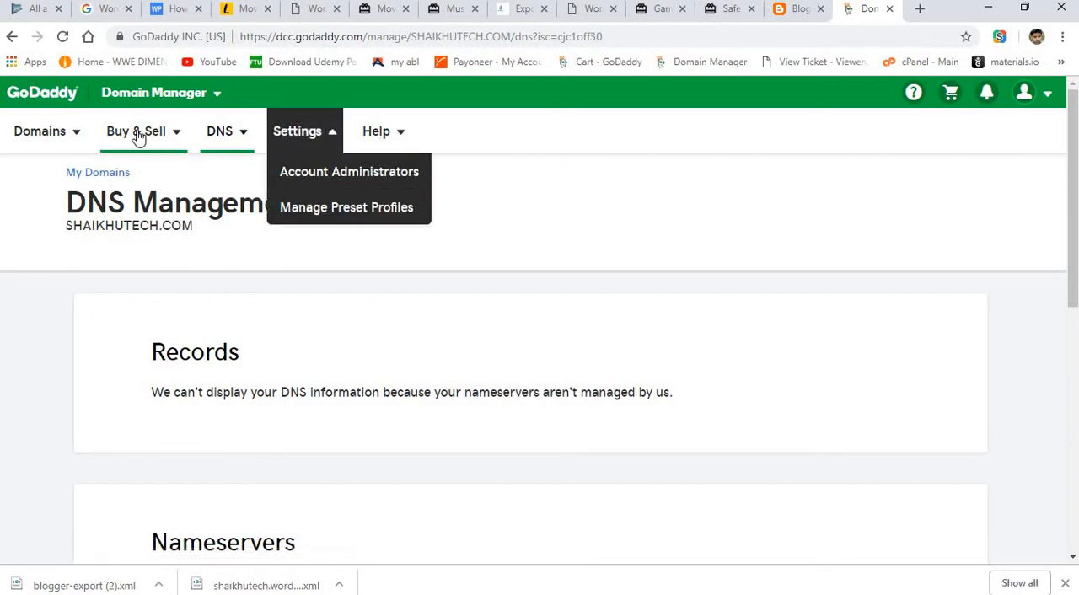
pyautogui.click(80, 138)
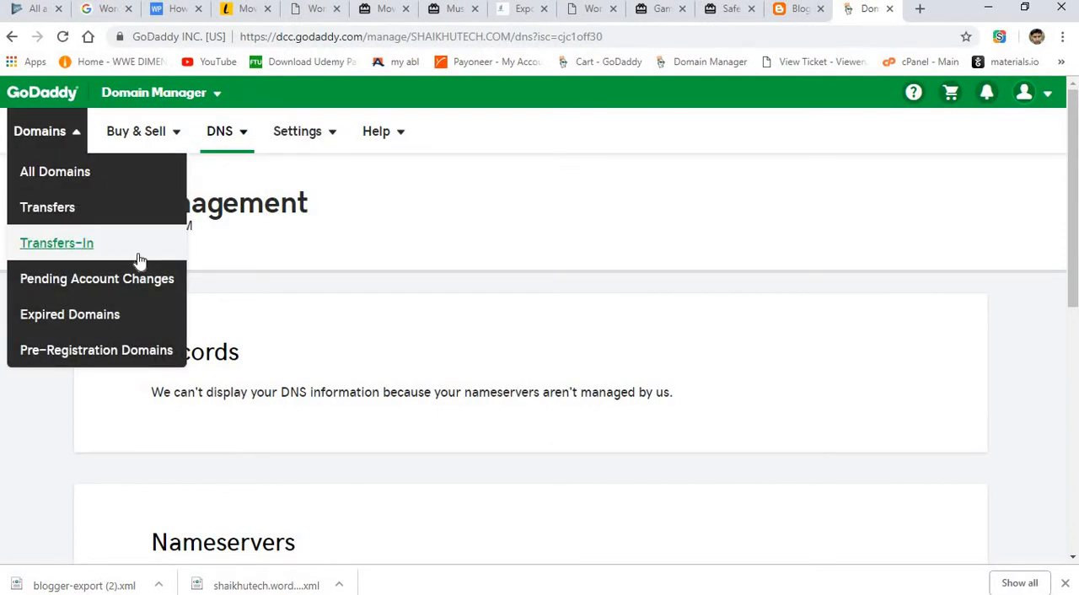
pyautogui.click(530, 303)
pyautogui.scroll(-6, 43, 464)
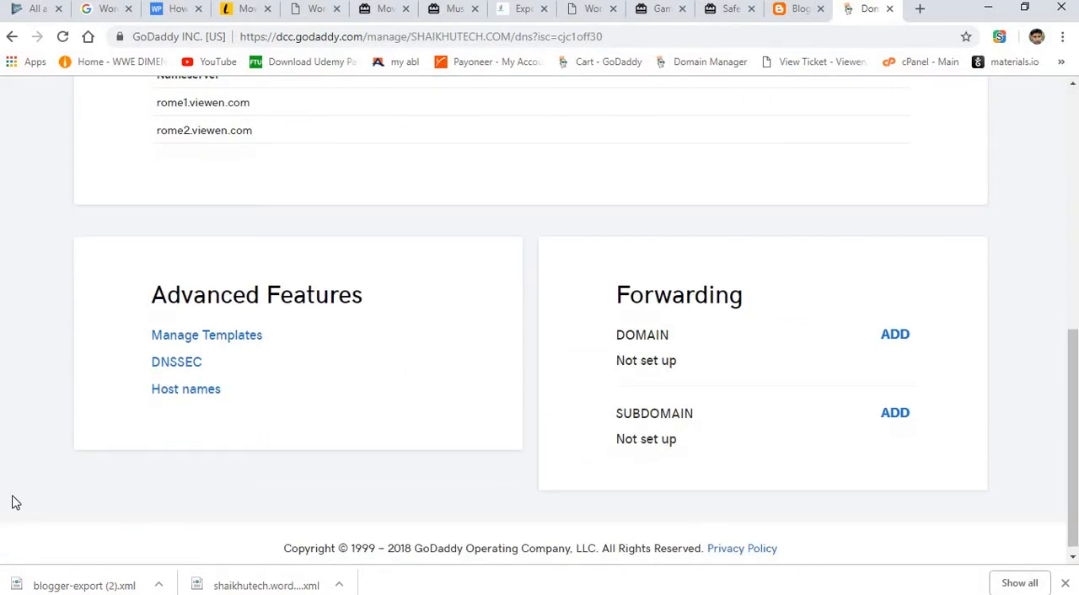
pyautogui.click(177, 366)
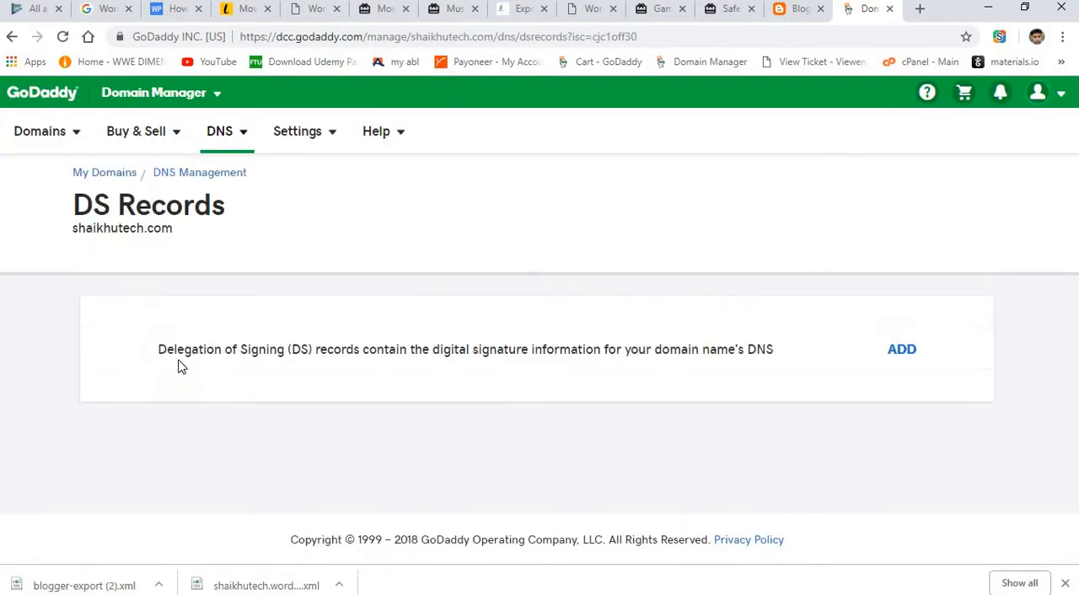
pyautogui.click(903, 352)
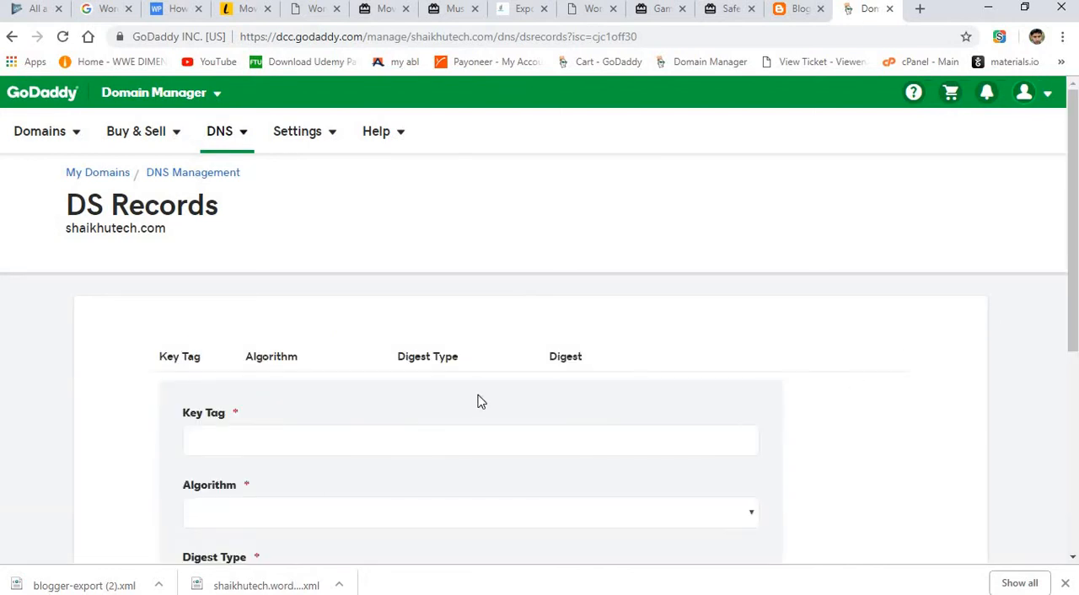
pyautogui.scroll(-4, 539, 337)
pyautogui.scroll(2, 539, 337)
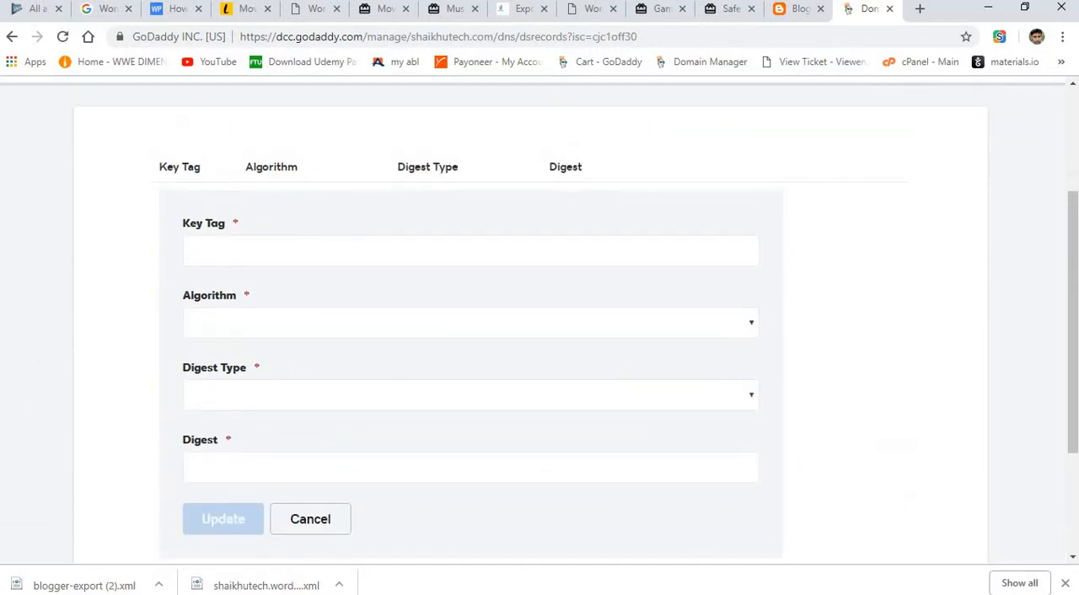
pyautogui.click(15, 38)
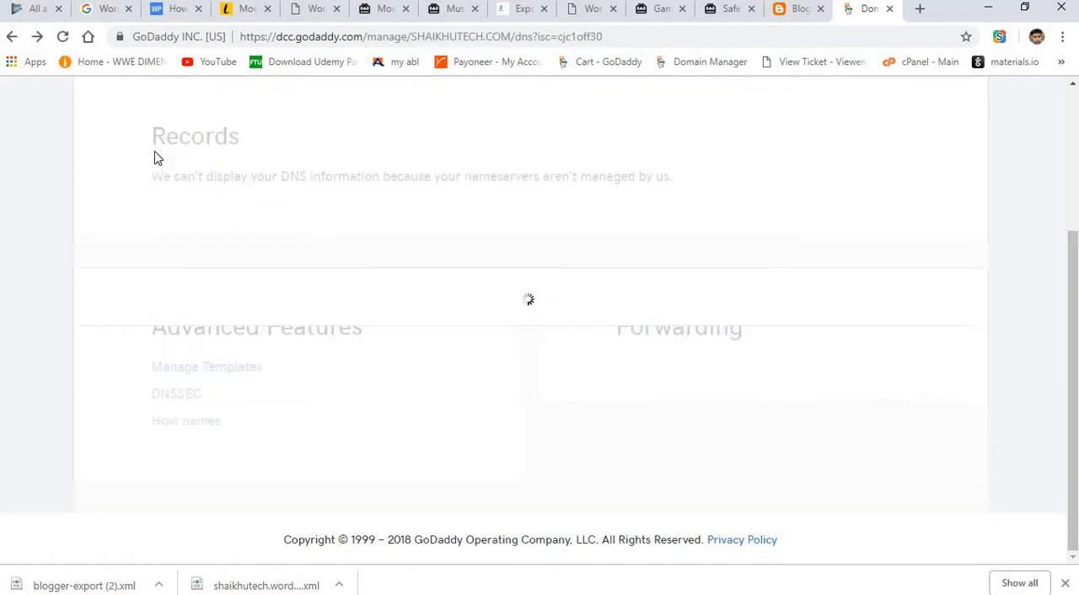
pyautogui.scroll(-4, 374, 294)
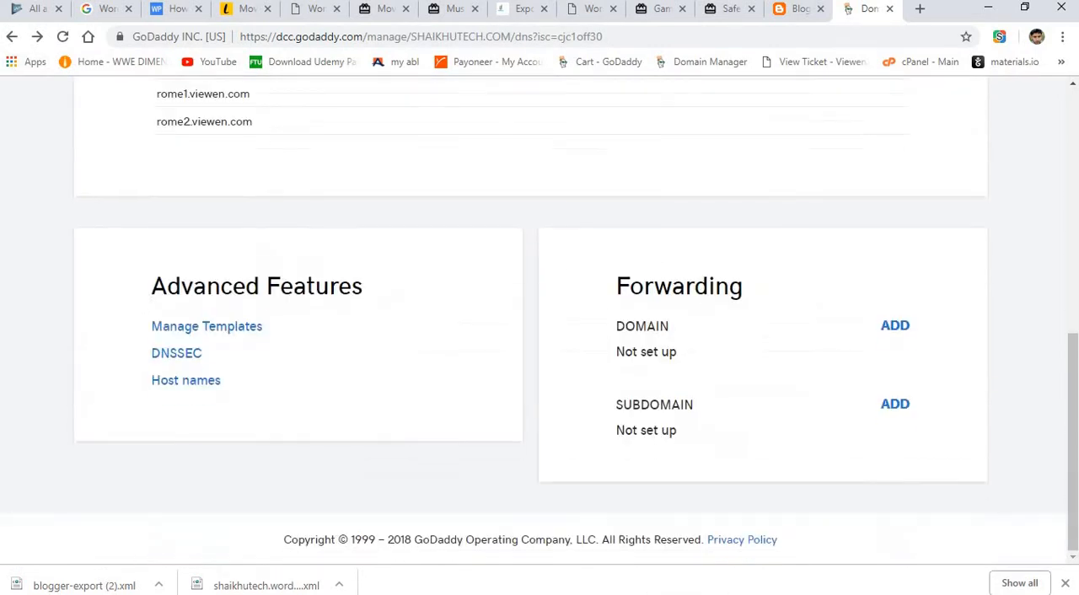
pyautogui.click(197, 384)
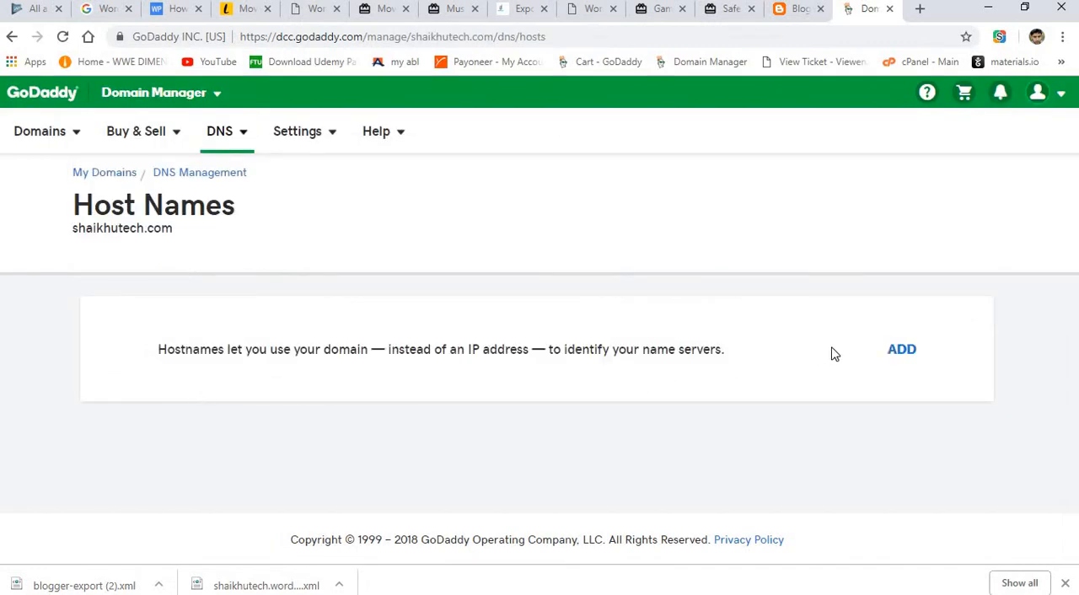
pyautogui.click(901, 351)
pyautogui.scroll(-2, 100, 348)
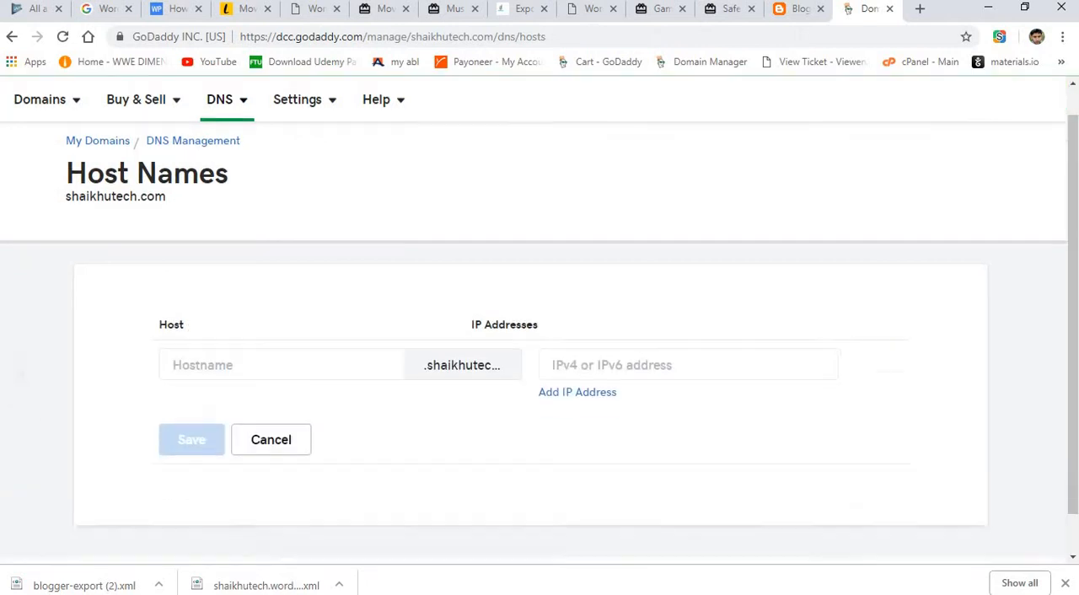
pyautogui.click(12, 37)
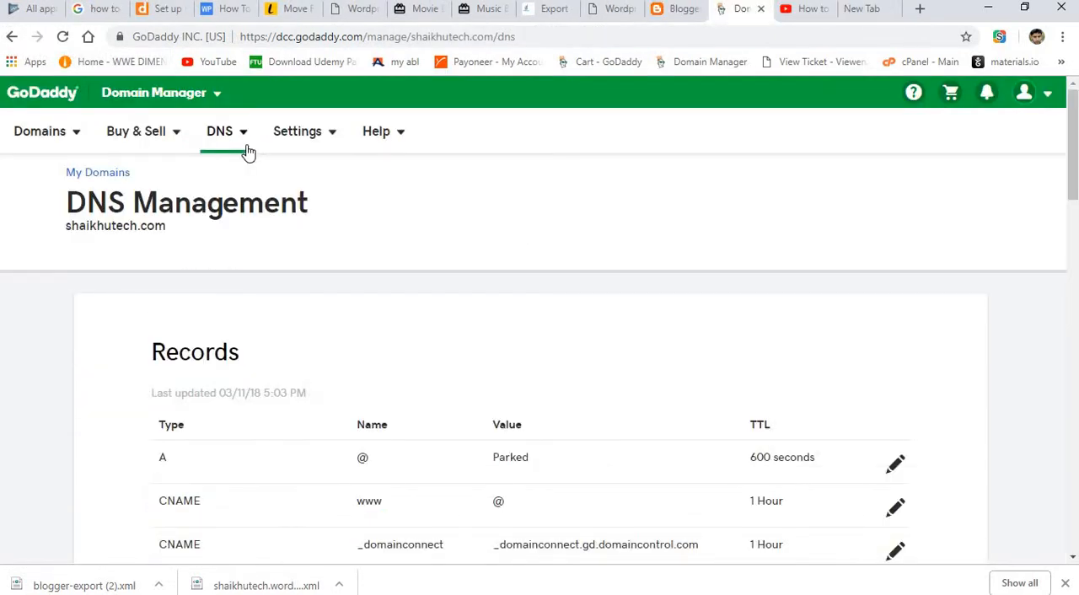
pyautogui.click(217, 148)
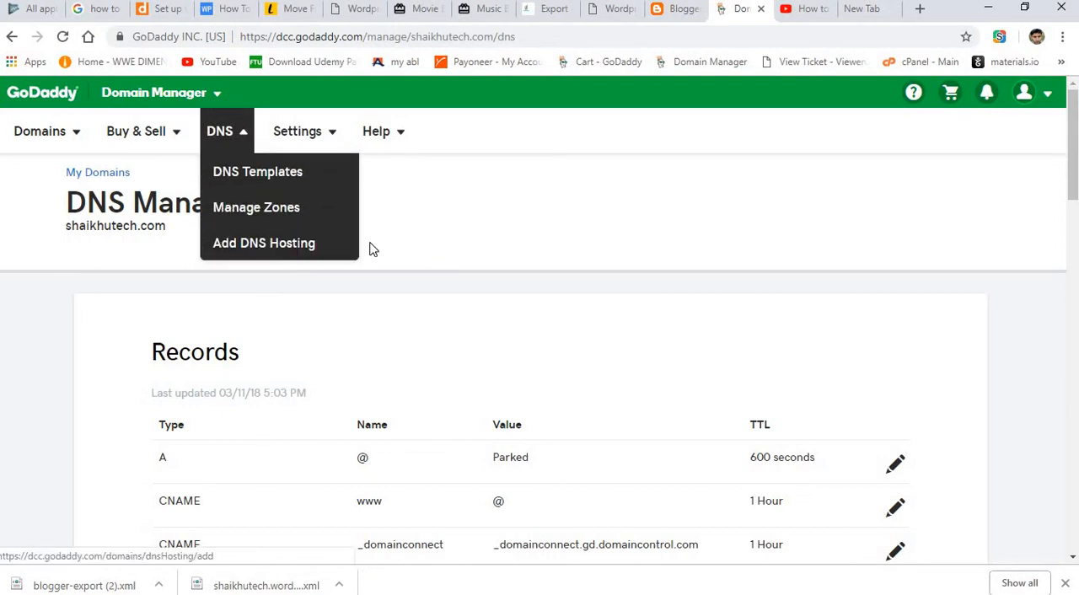
pyautogui.click(745, 215)
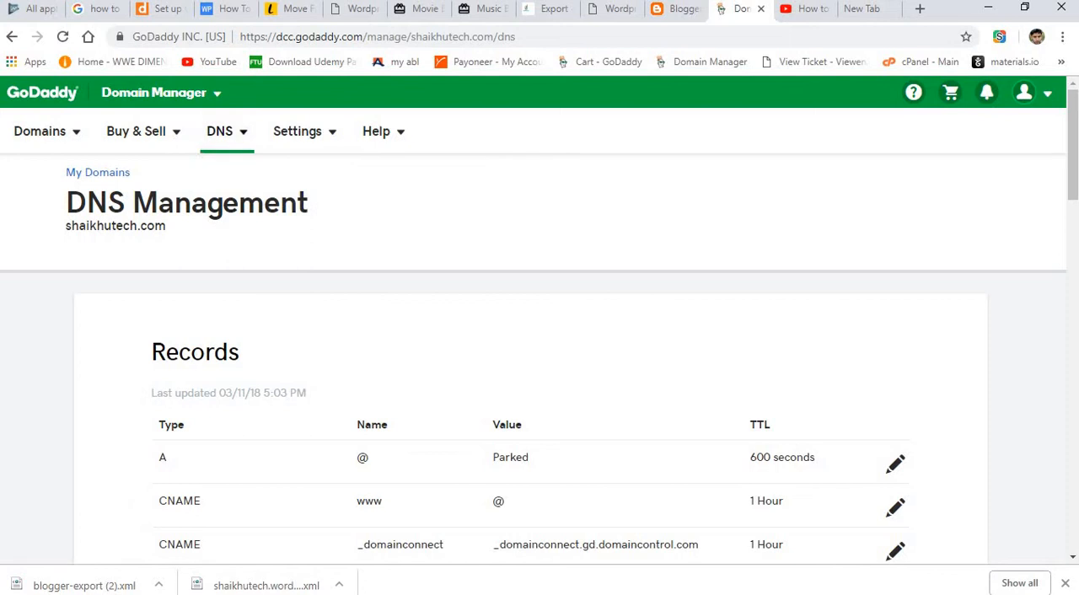
# Change the nameserver type of shaikhutech.com to Default and save the change.
pyautogui.moveTo(1072, 111); pyautogui.dragTo(1064, 279)
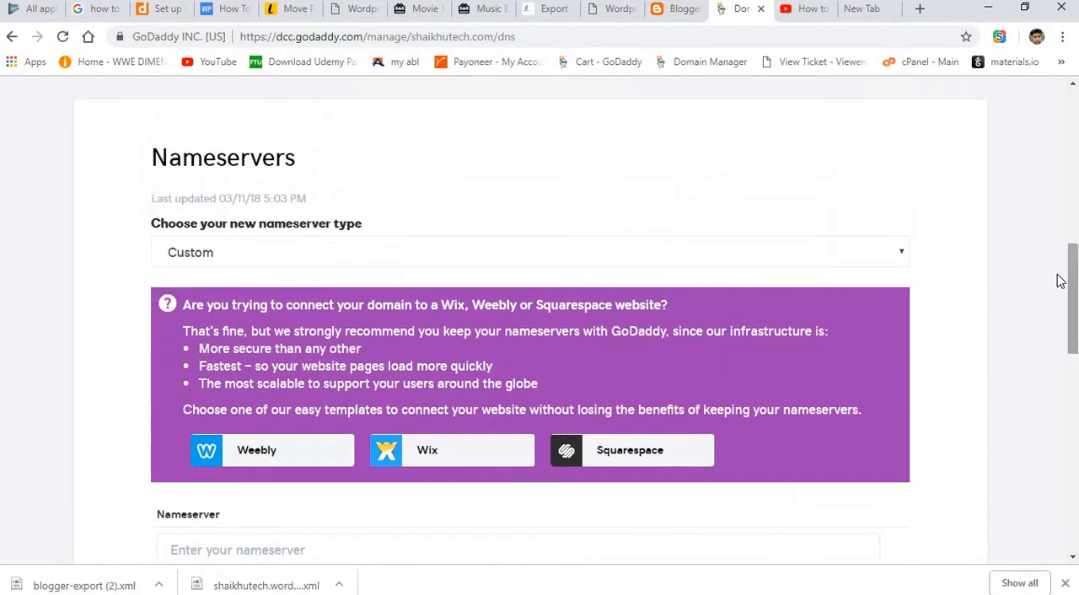
pyautogui.click(861, 266)
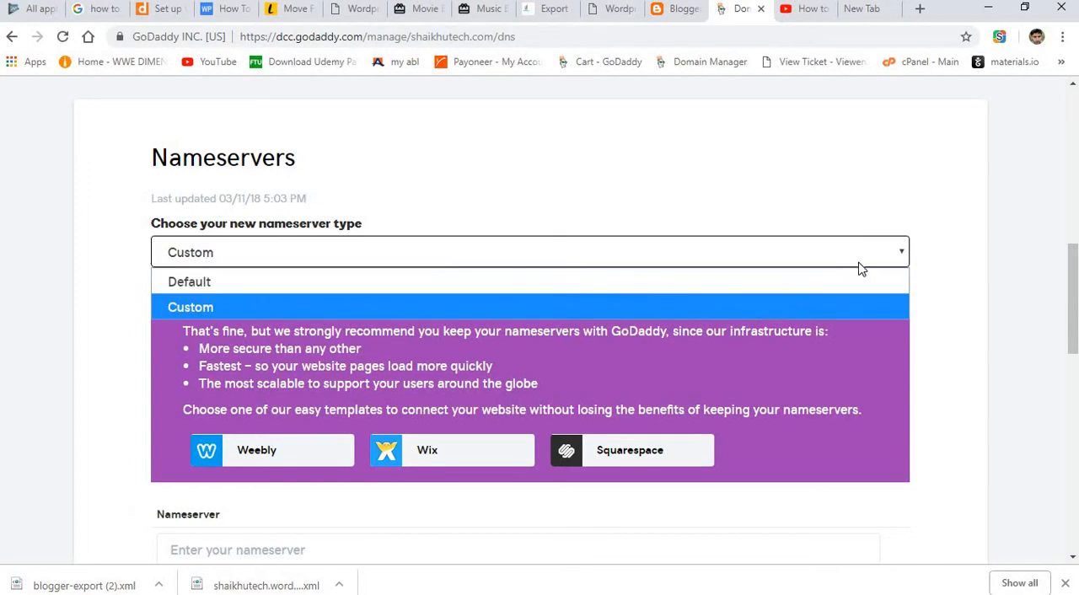
pyautogui.click(763, 283)
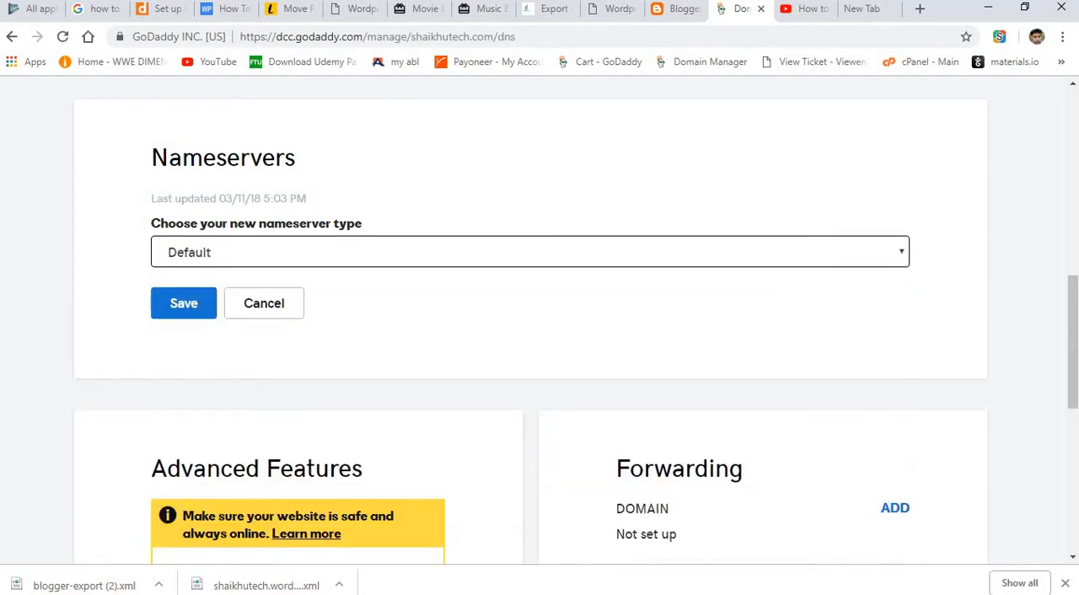
pyautogui.click(188, 312)
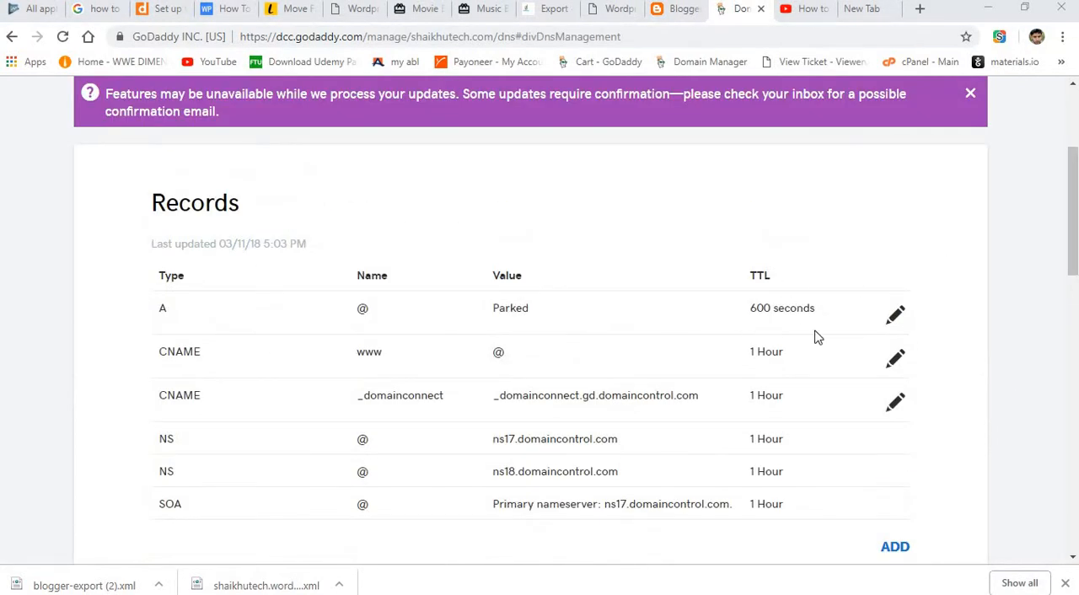
# Copy ghs.google.com from Blogger's domain settings and save it as the target of the www CNAME record in GoDaddy.
pyautogui.click(679, 8)
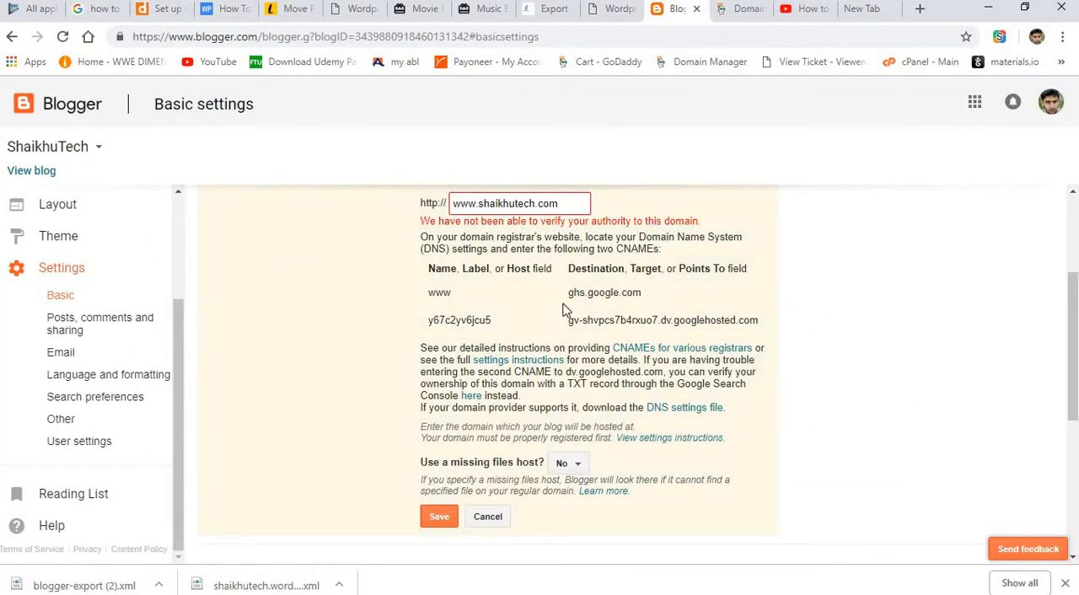
pyautogui.moveTo(570, 294); pyautogui.dragTo(675, 302)
pyautogui.hotkey('ctrl', 'c')
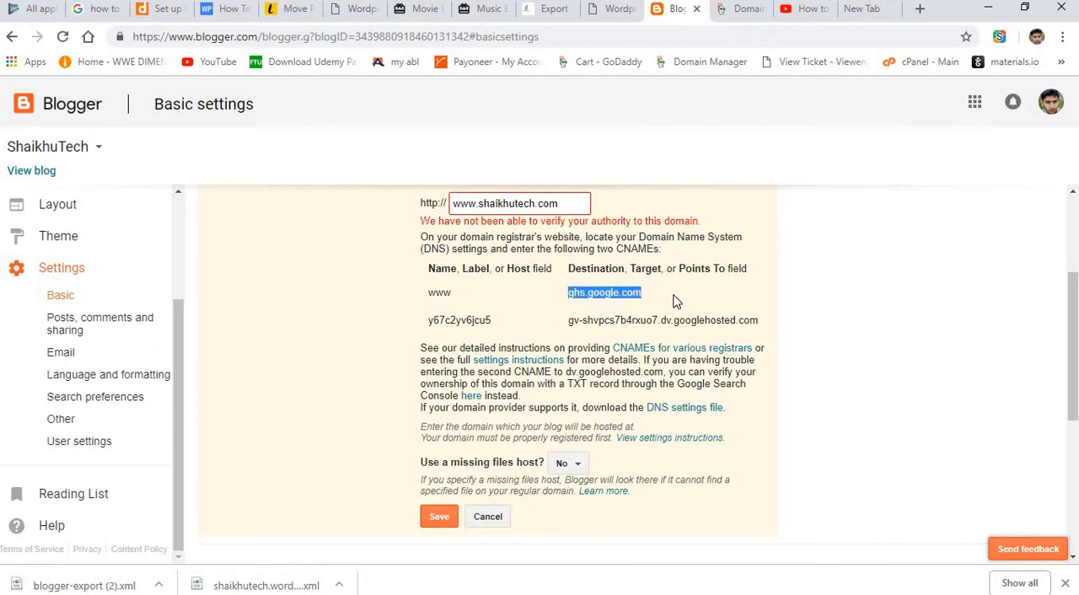
pyautogui.click(738, 15)
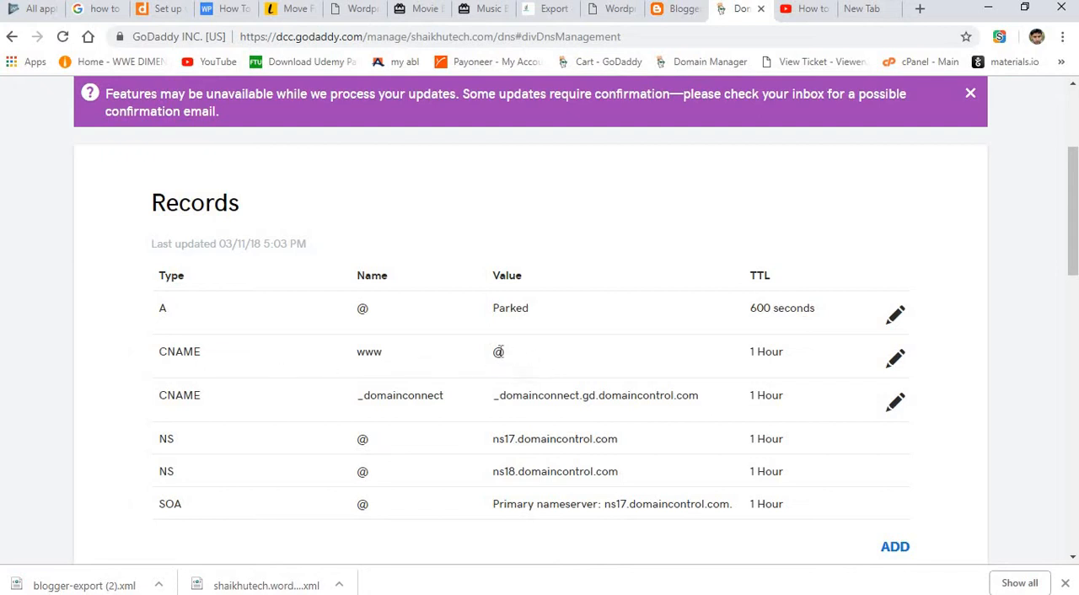
pyautogui.click(896, 359)
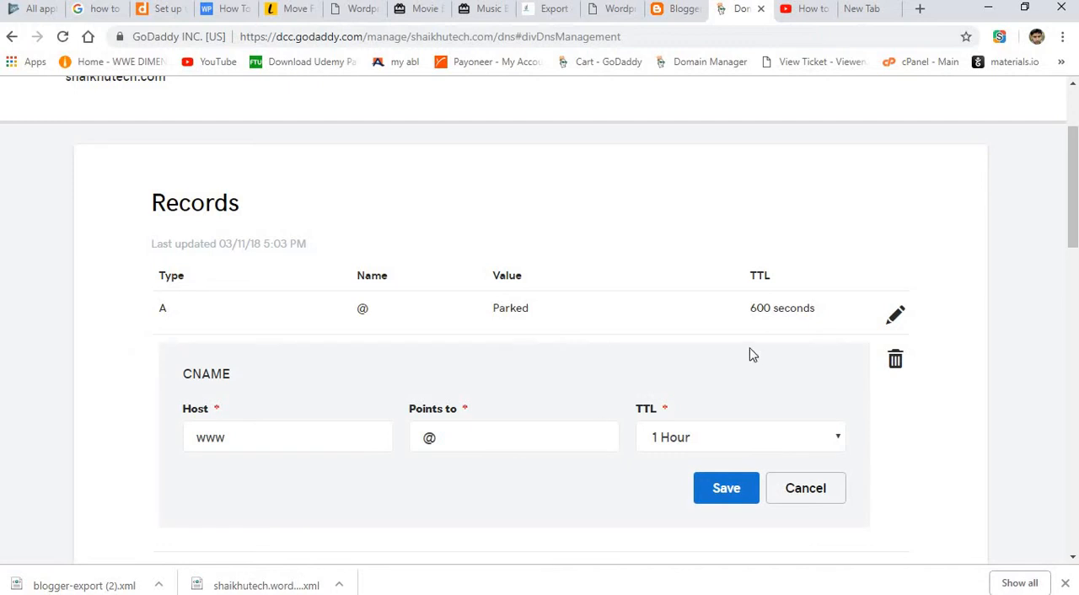
pyautogui.click(485, 446)
pyautogui.press('BackSpace')
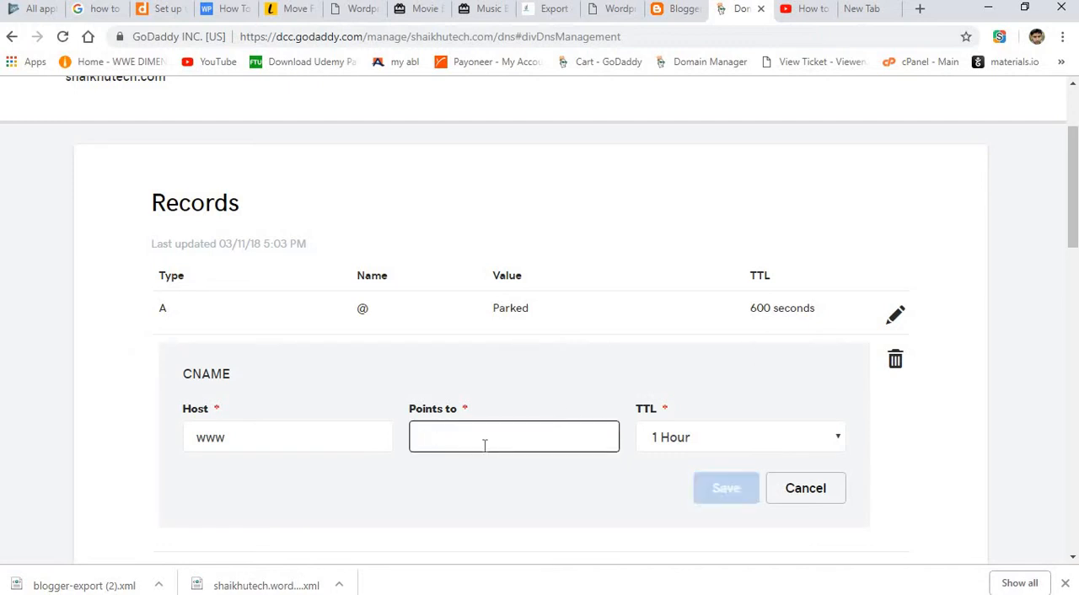
pyautogui.hotkey('ctrl', 'v')
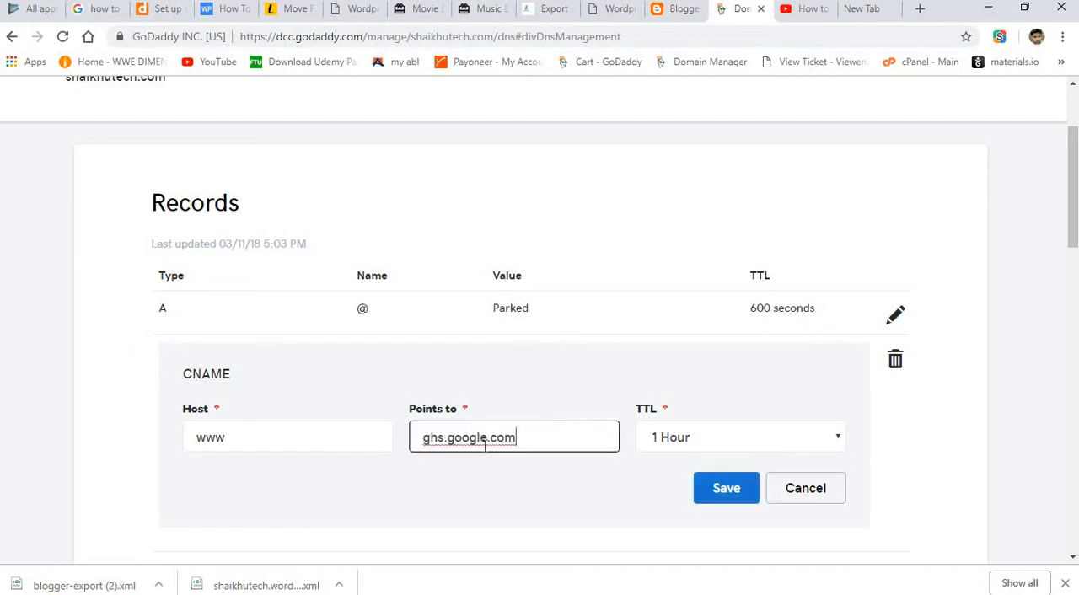
pyautogui.click(739, 495)
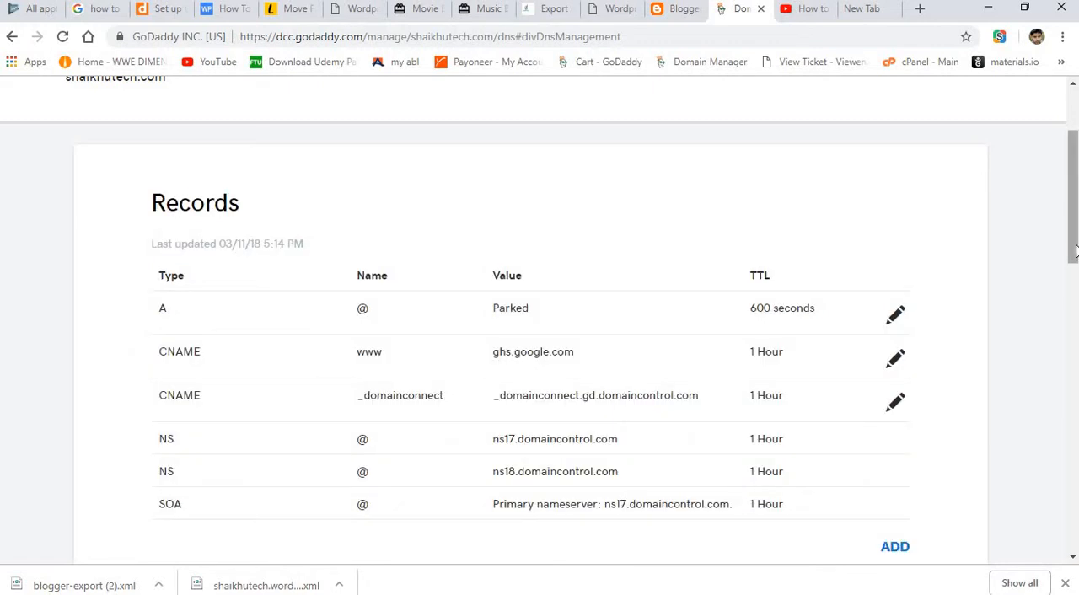
pyautogui.moveTo(1075, 251); pyautogui.dragTo(1075, 281)
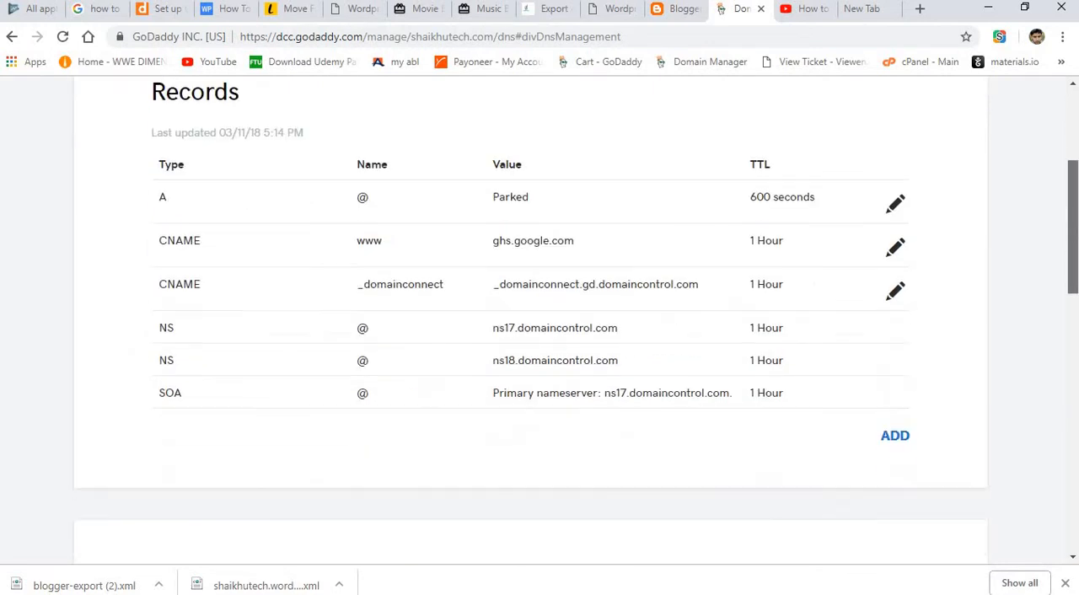
# Start a new CNAME record in GoDaddy, using the second verification host label copied from Blogger's domain settings as its host.
pyautogui.click(678, 9)
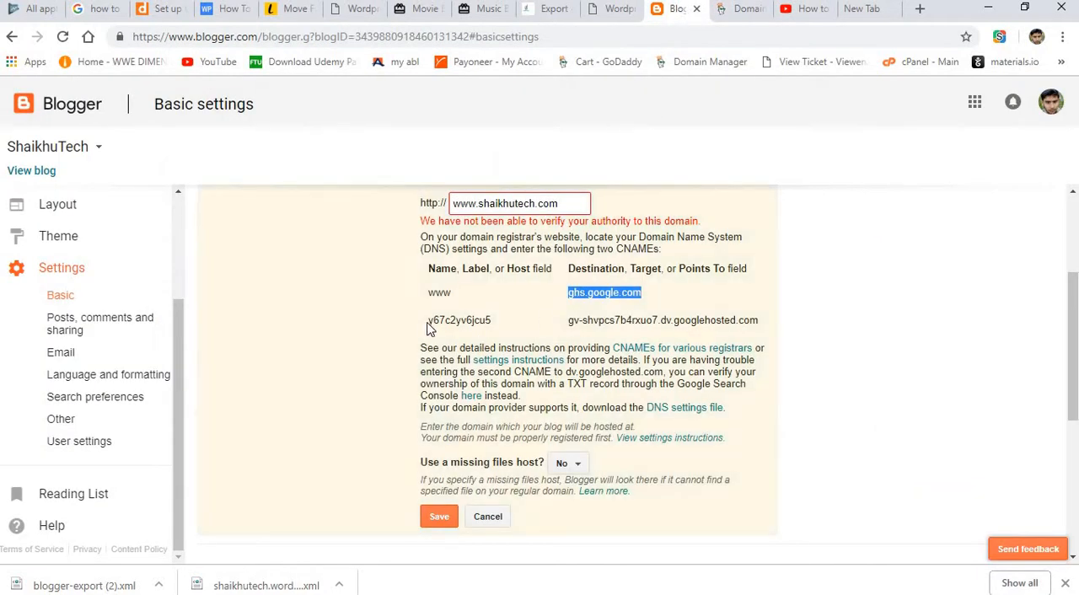
pyautogui.moveTo(428, 329); pyautogui.dragTo(496, 329)
pyautogui.hotkey('ctrl', 'c')
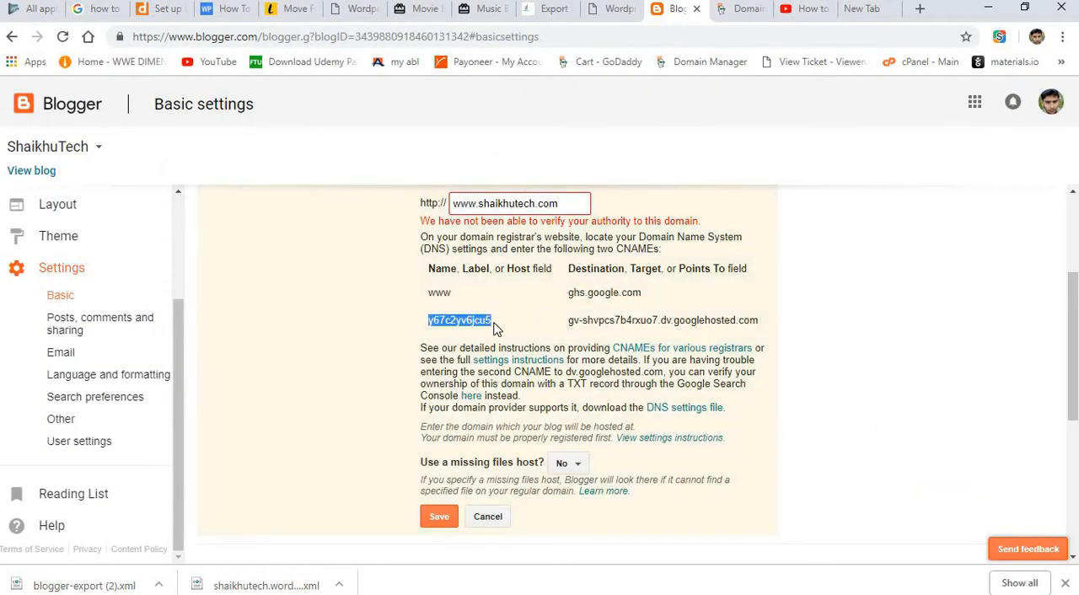
pyautogui.click(720, 10)
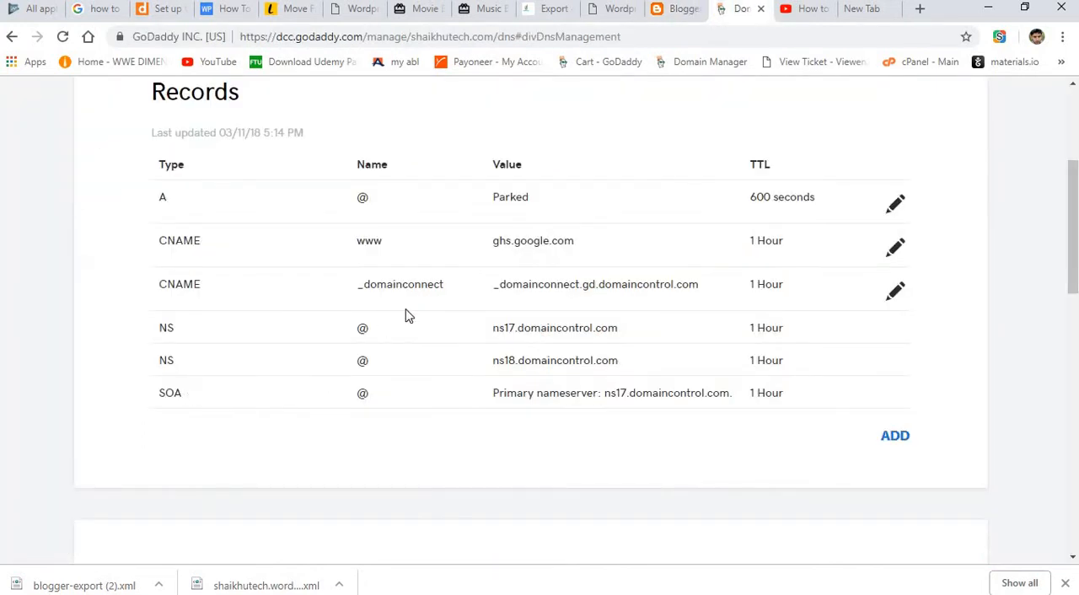
pyautogui.click(897, 437)
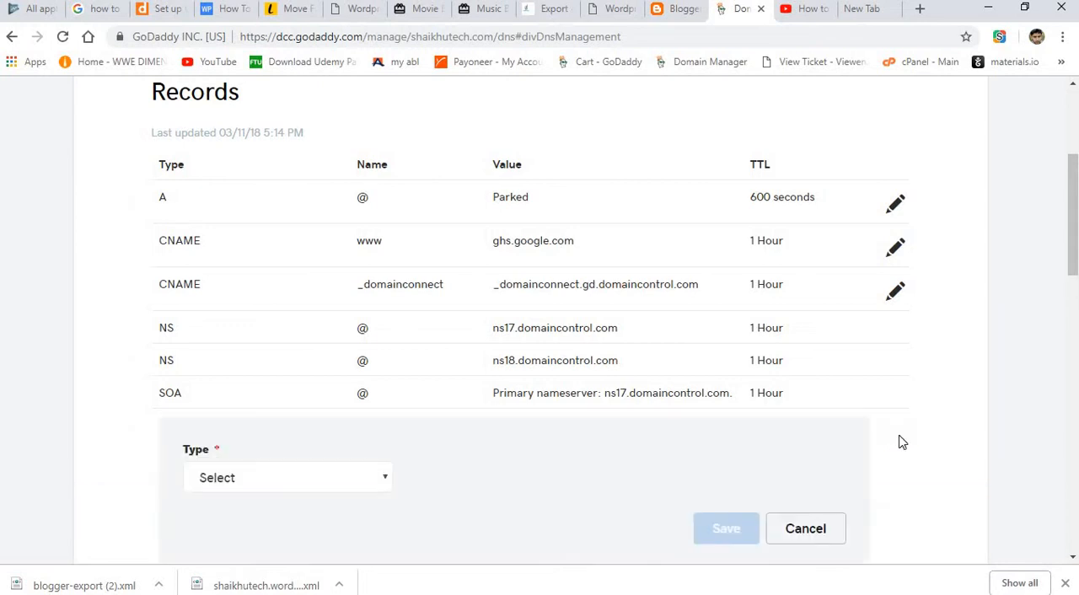
pyautogui.click(287, 481)
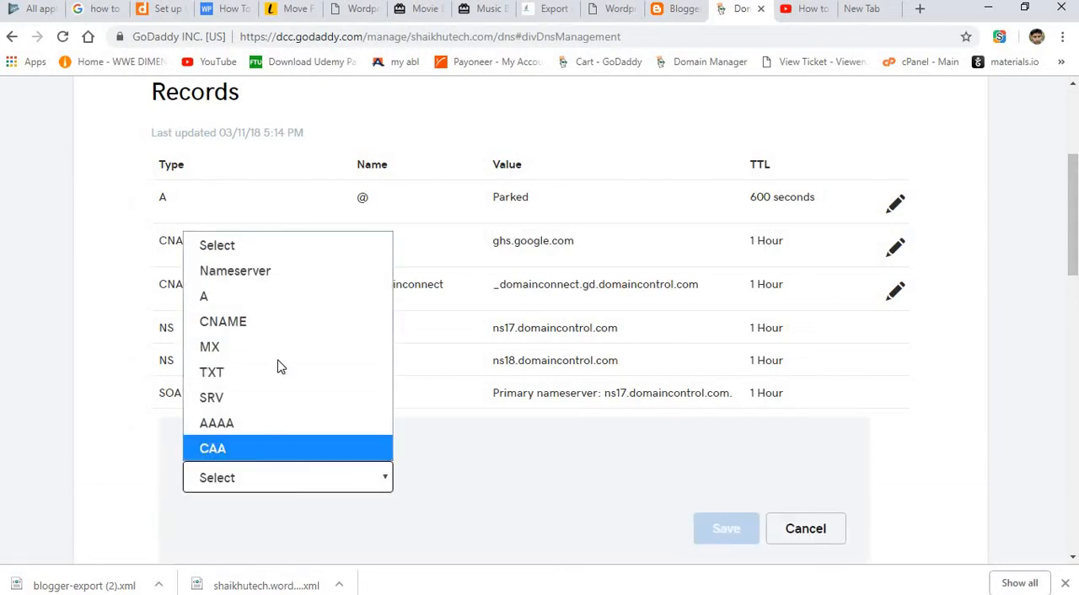
pyautogui.click(280, 331)
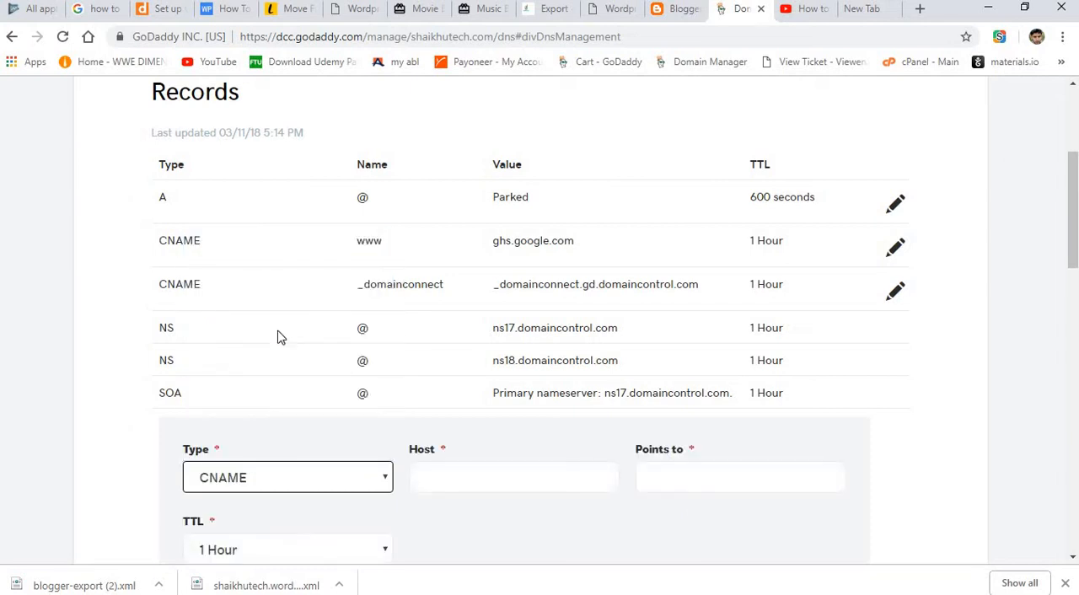
pyautogui.click(491, 477)
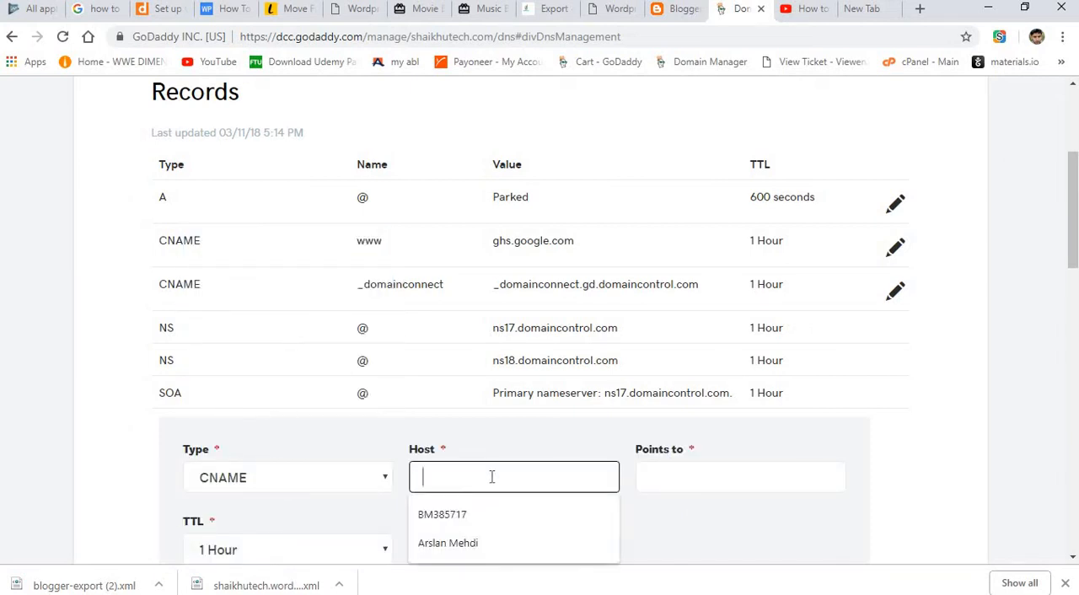
pyautogui.hotkey('ctrl', 'v')
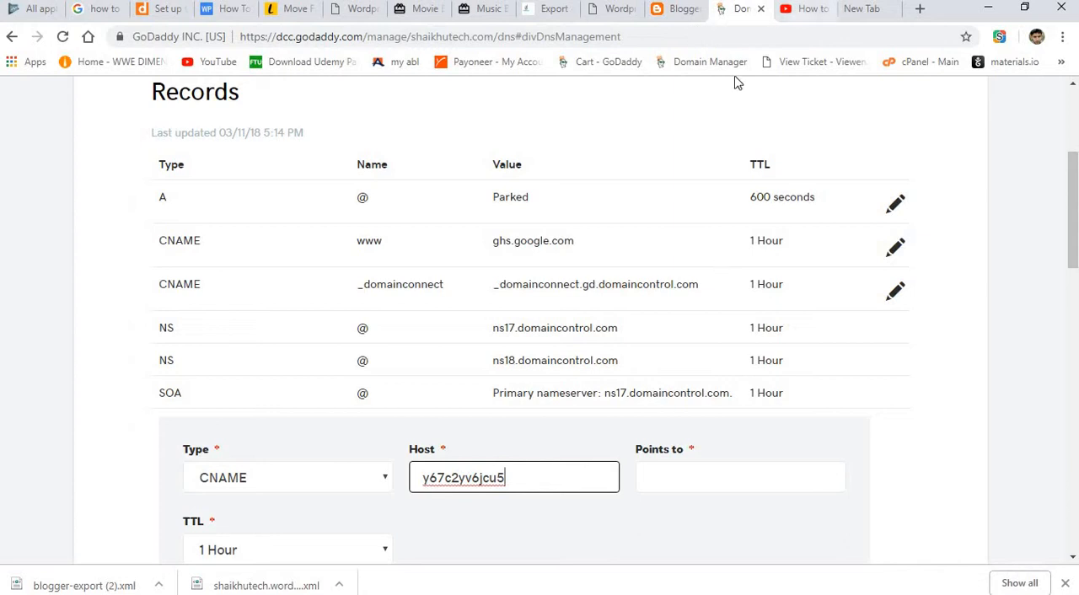
# Copy the second CNAME's verification target from Blogger into the new GoDaddy record's Points to field and save the record.
pyautogui.click(684, 10)
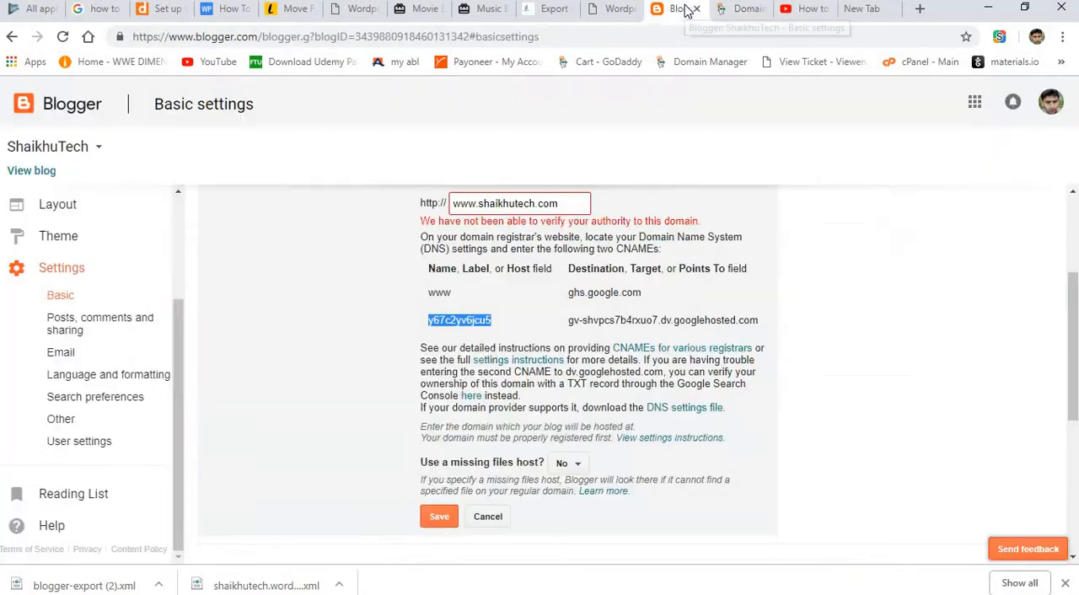
pyautogui.doubleClick(519, 269)
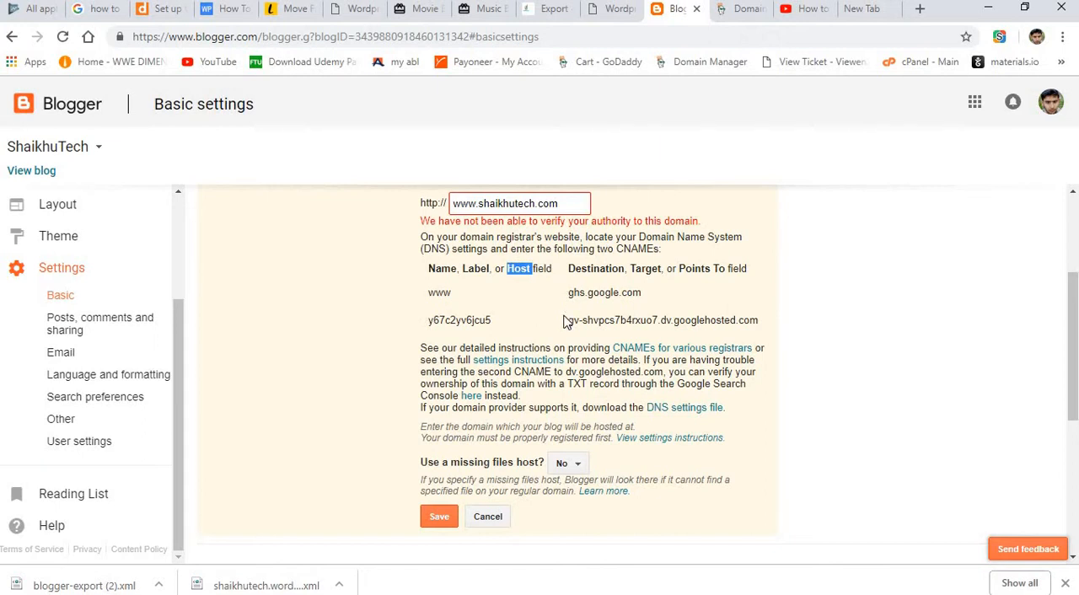
pyautogui.moveTo(565, 320); pyautogui.dragTo(761, 339)
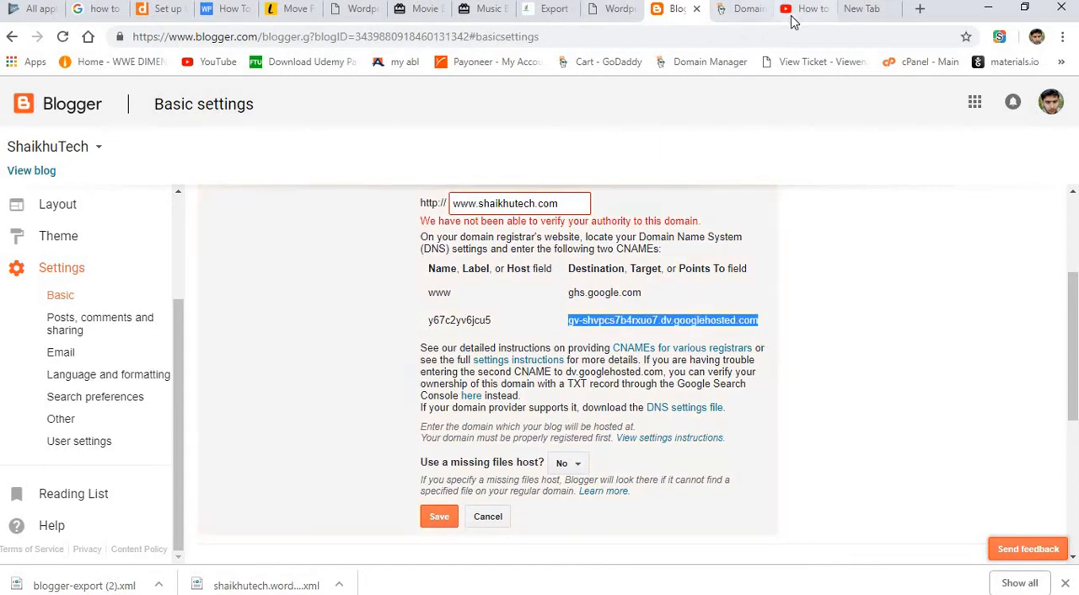
pyautogui.click(742, 9)
pyautogui.moveTo(598, 206); pyautogui.dragTo(467, 464)
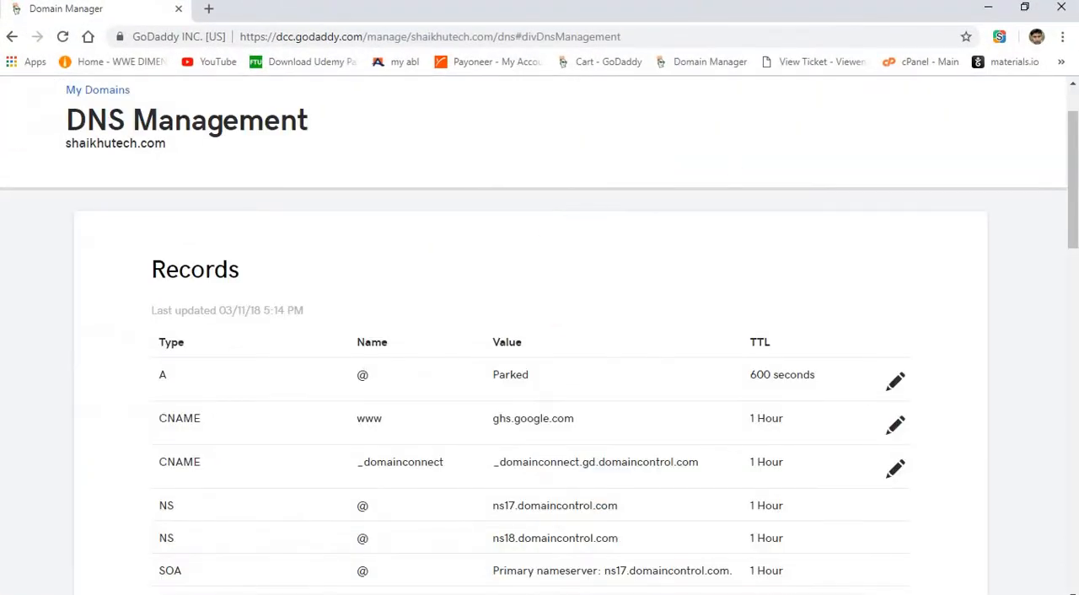
pyautogui.scroll(-6, 540, 338)
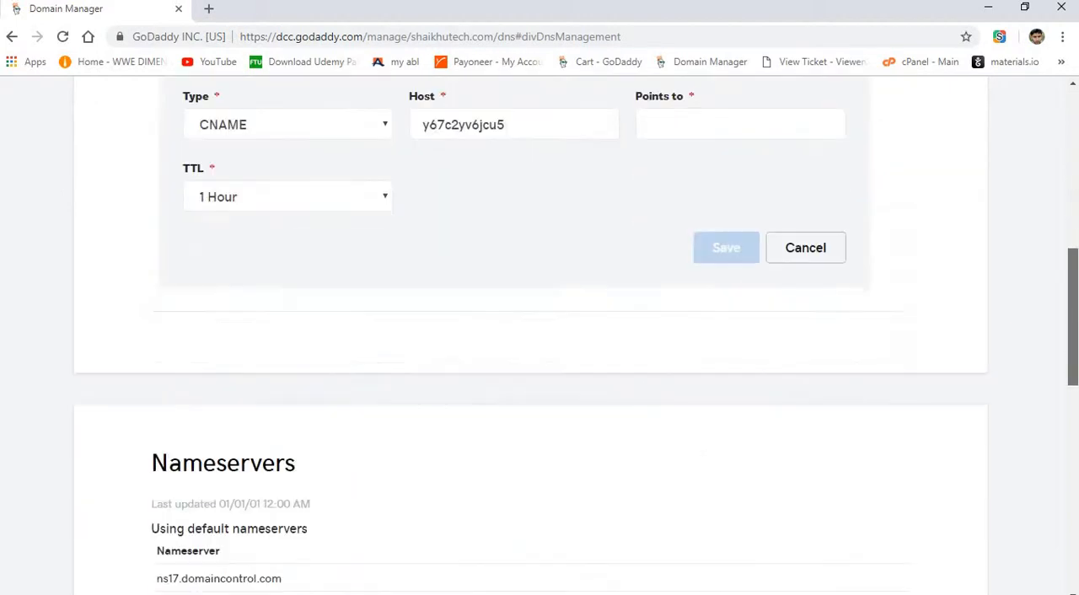
pyautogui.hotkey('alt', 'Tab')
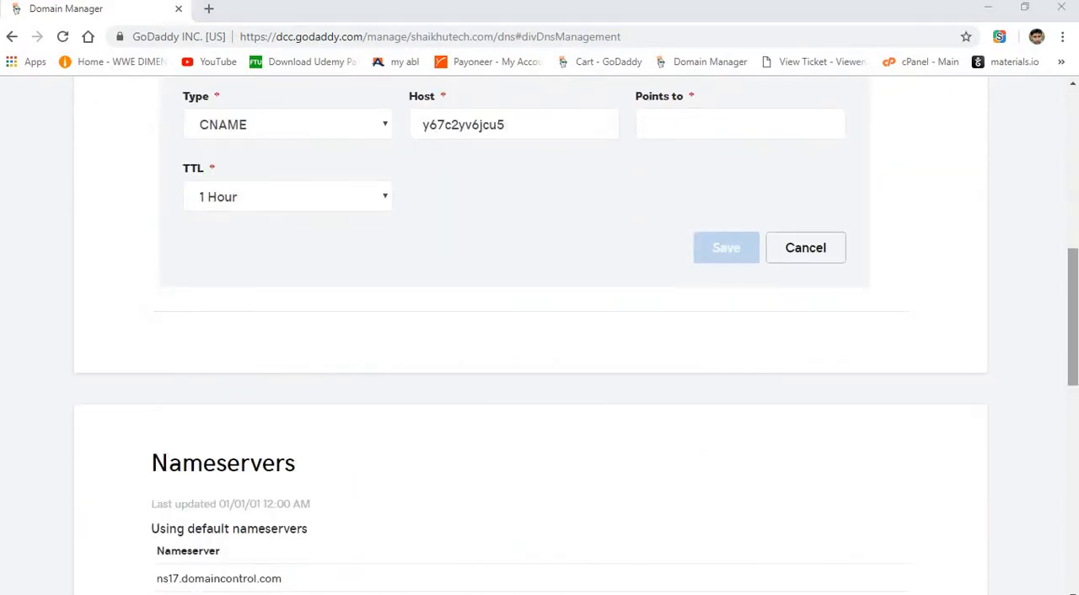
pyautogui.click(778, 121)
pyautogui.write('7b4rxuo7.dv.googlehosted.com')
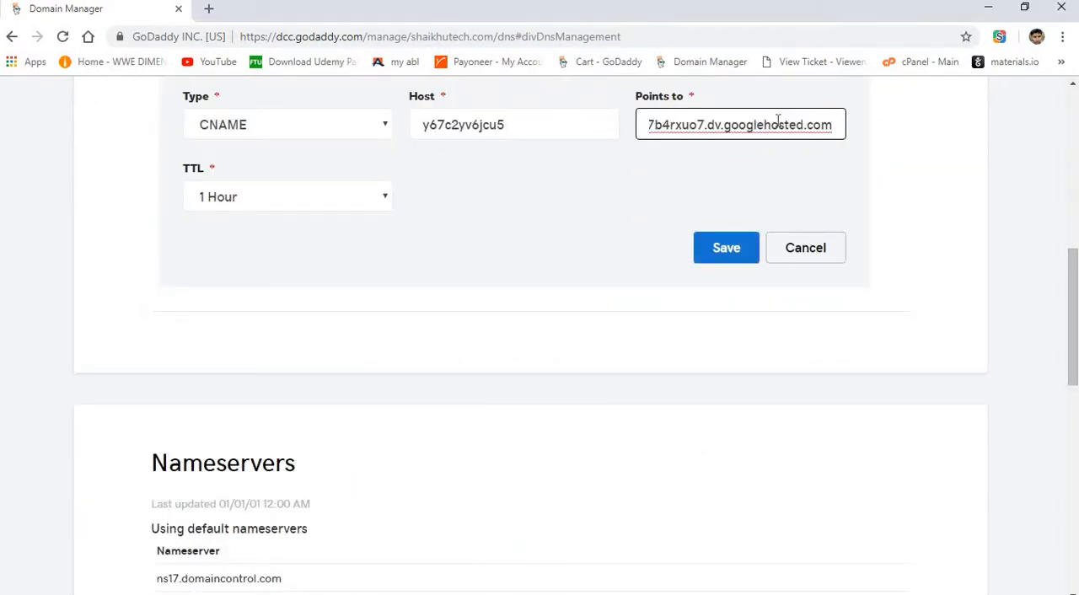
pyautogui.click(723, 246)
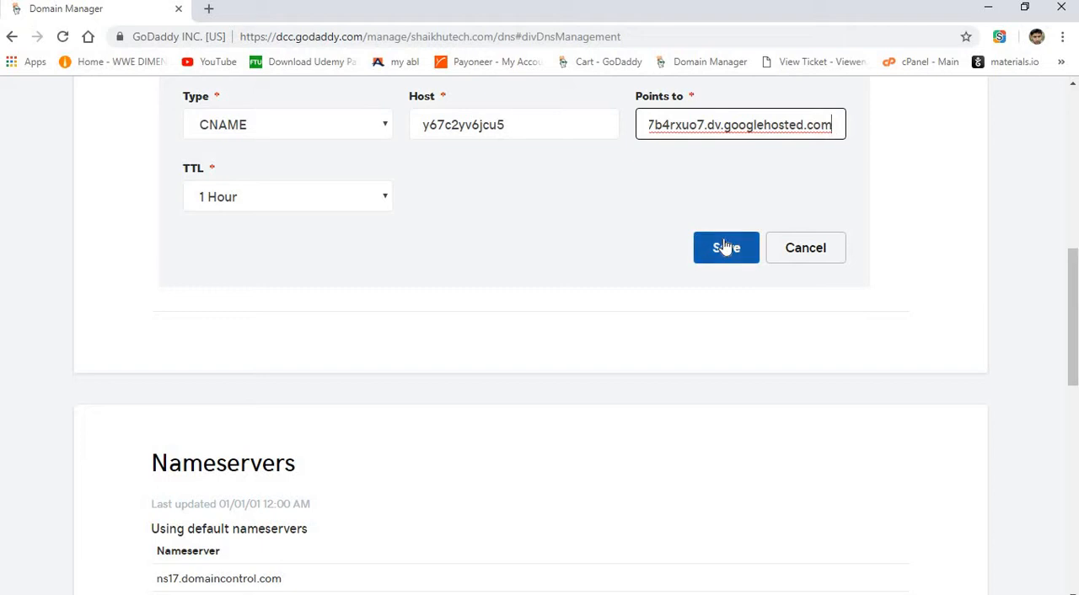
pyautogui.click(724, 246)
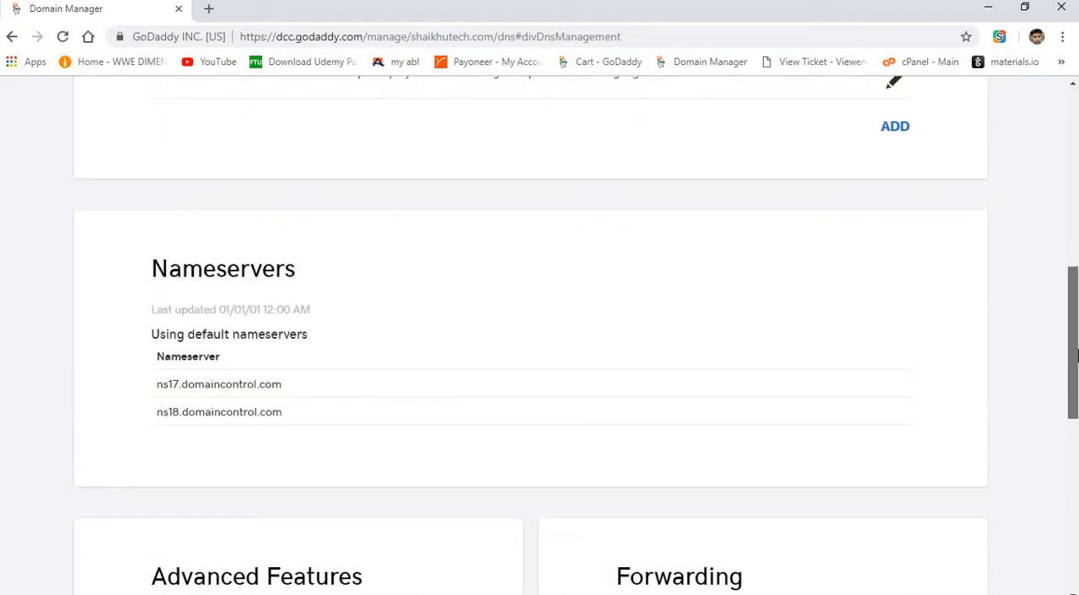
pyautogui.moveTo(1072, 311); pyautogui.dragTo(1076, 175)
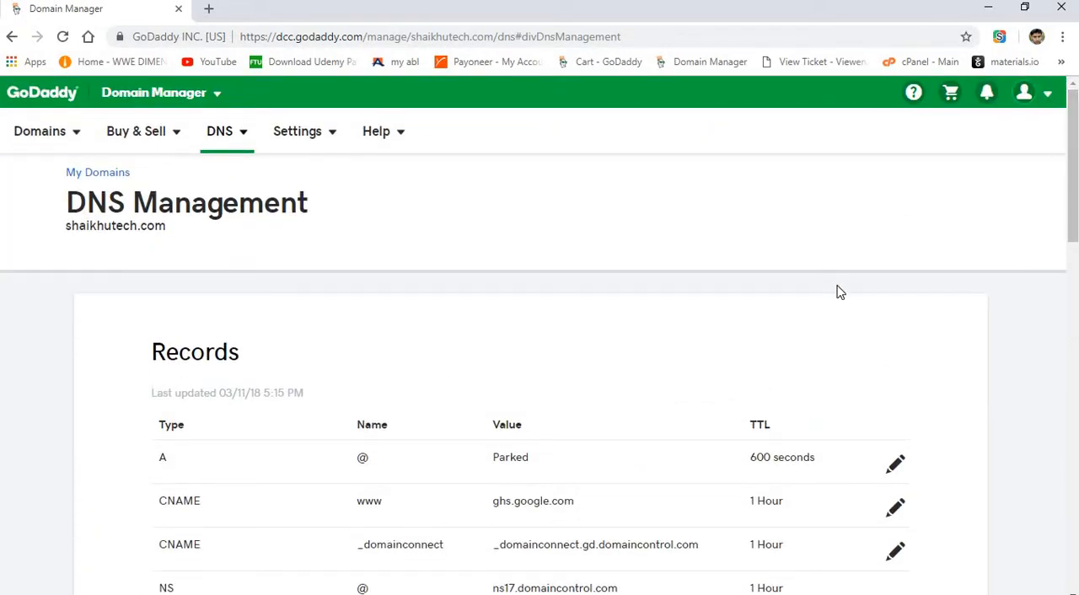
# Open shaikhutech.com in a new browser tab to check which site the domain loads.
pyautogui.click(206, 8)
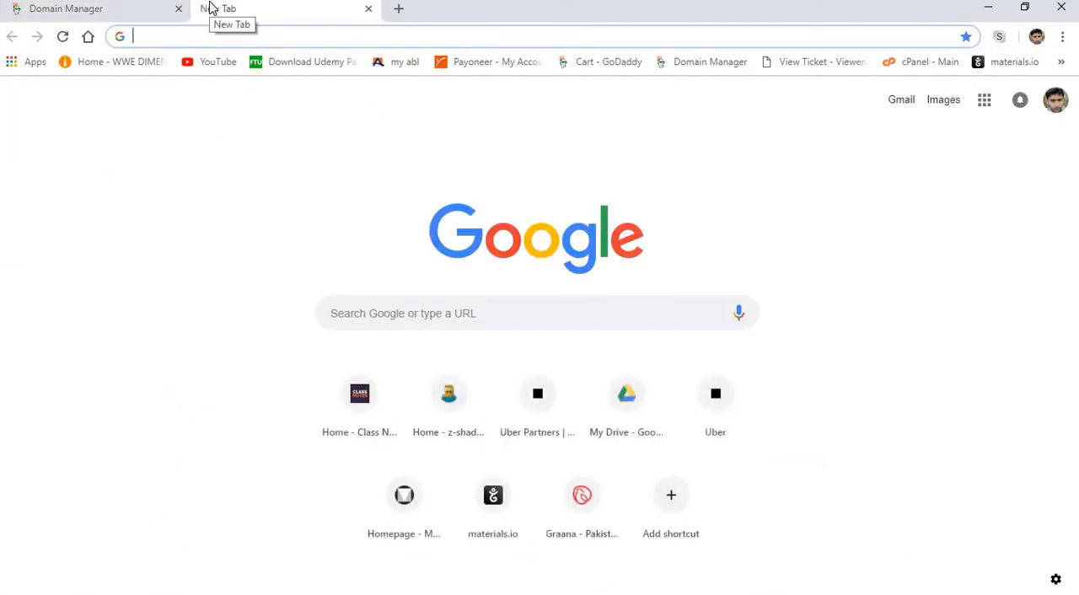
pyautogui.write('sha')
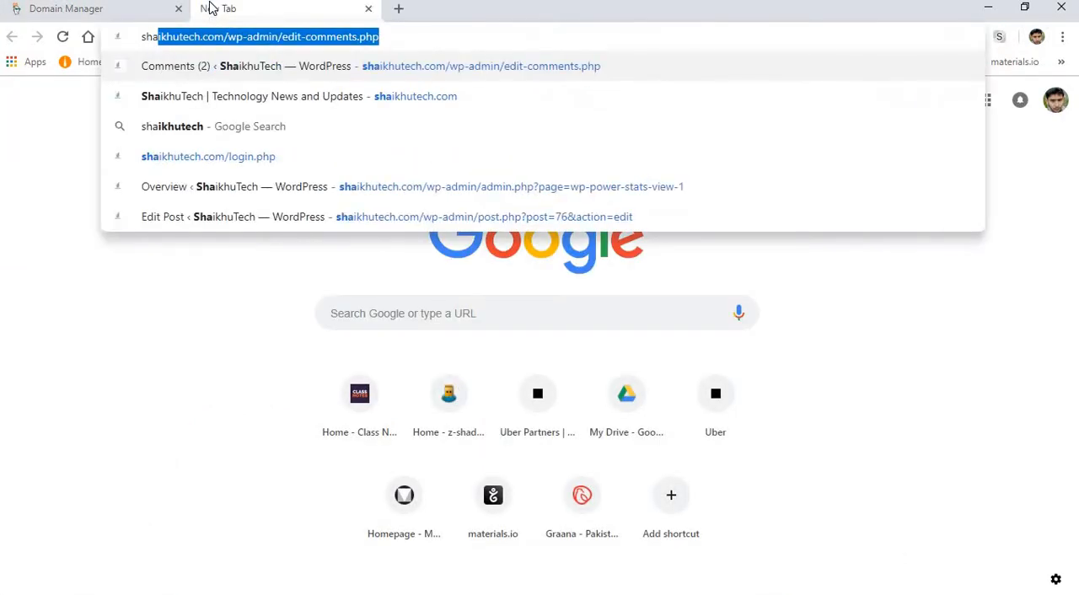
pyautogui.write('ikhu')
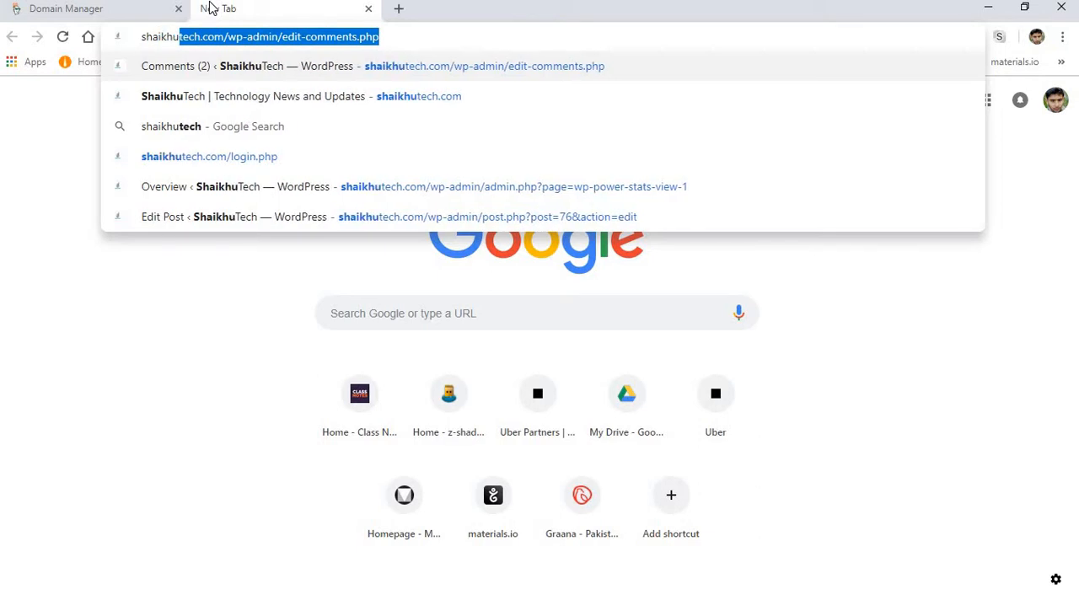
pyautogui.write('tech.com')
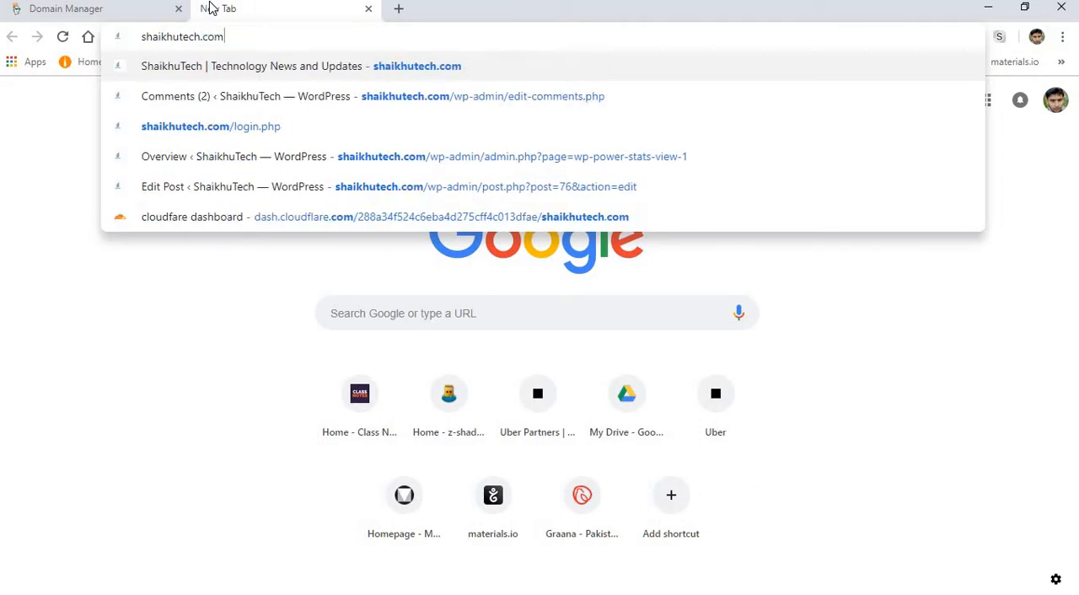
pyautogui.press('Return')
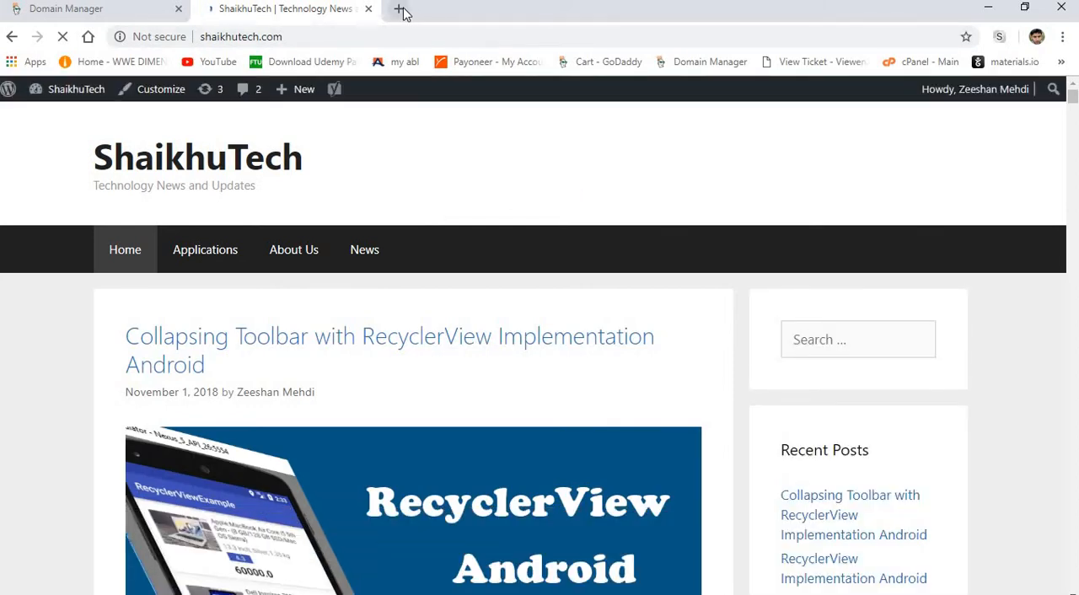
# Open blogspot.com in another new tab and view the ShaikhuTech blog from its Blogger dashboard.
pyautogui.click(399, 10)
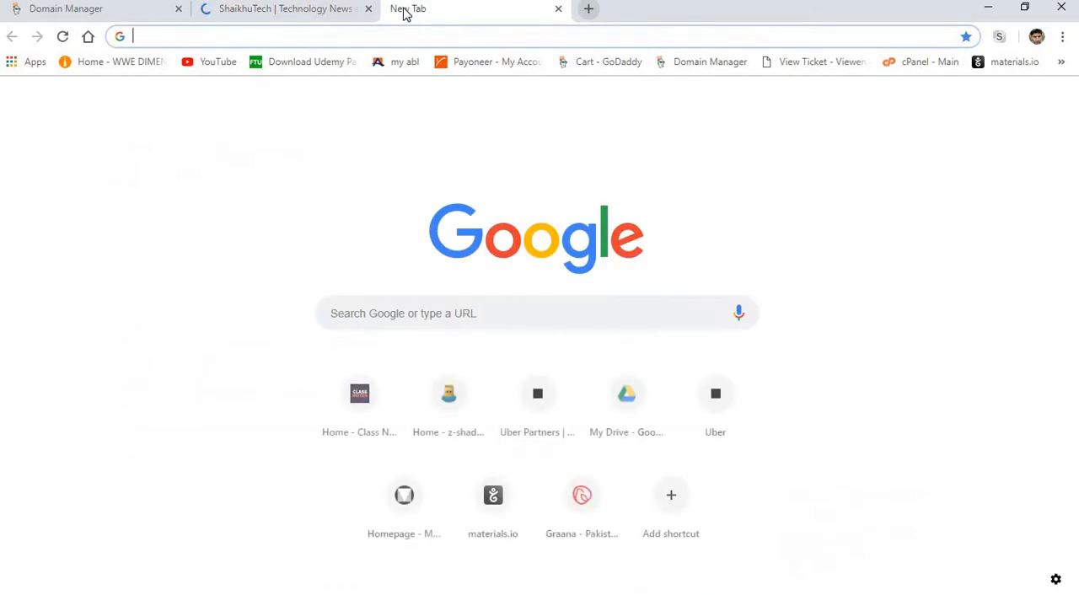
pyautogui.write('blo')
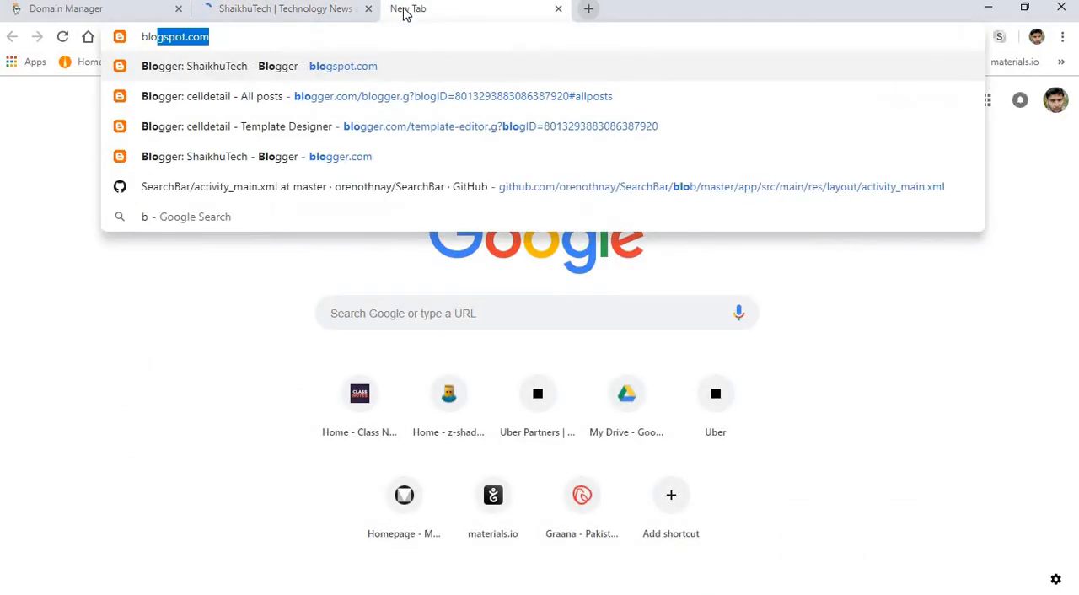
pyautogui.press('Return')
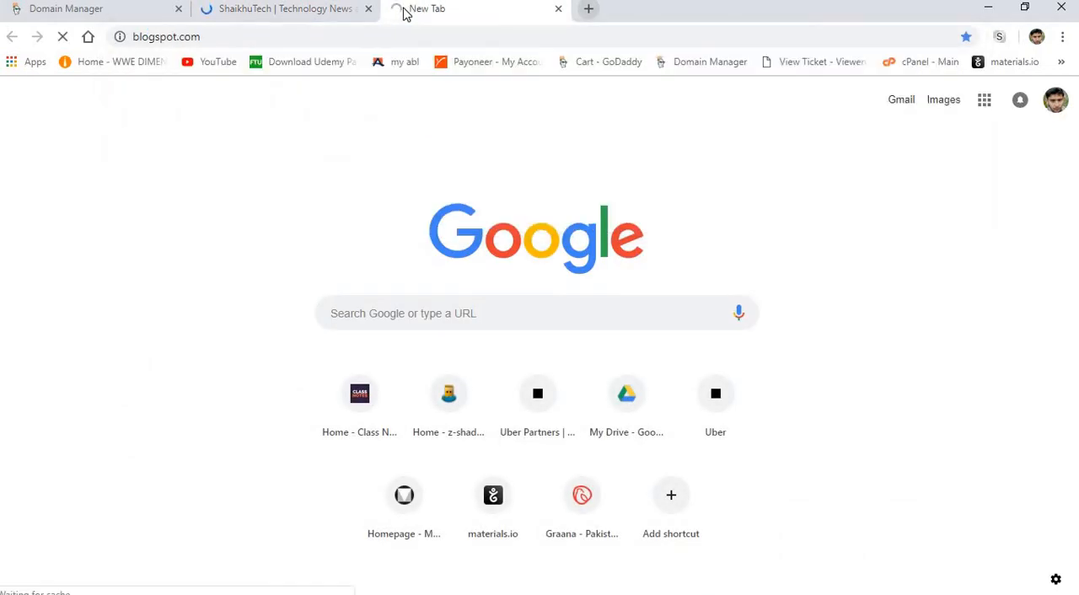
pyautogui.click(297, 11)
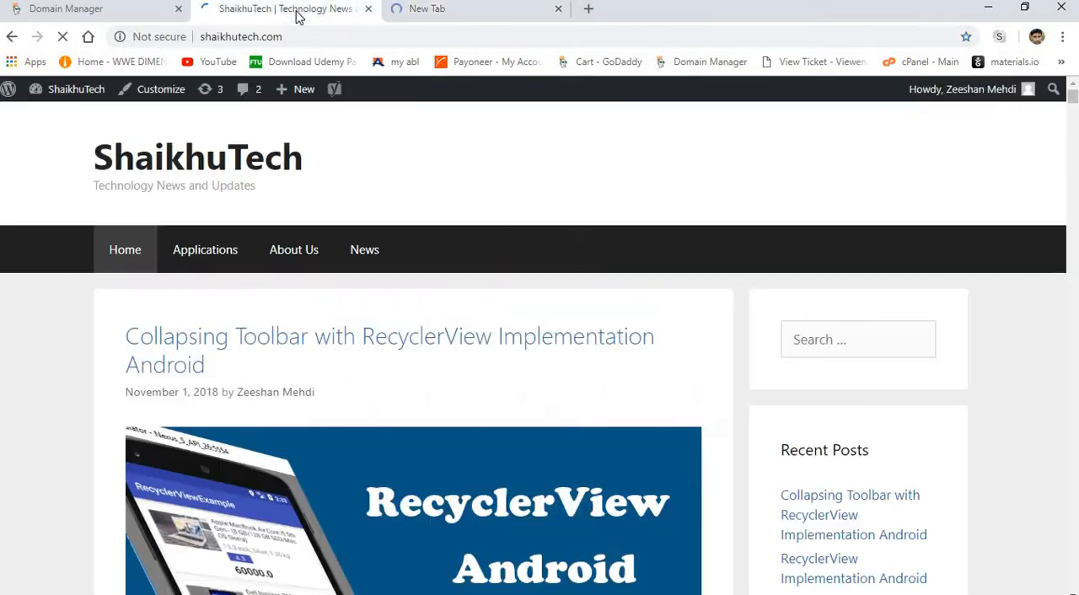
pyautogui.click(510, 8)
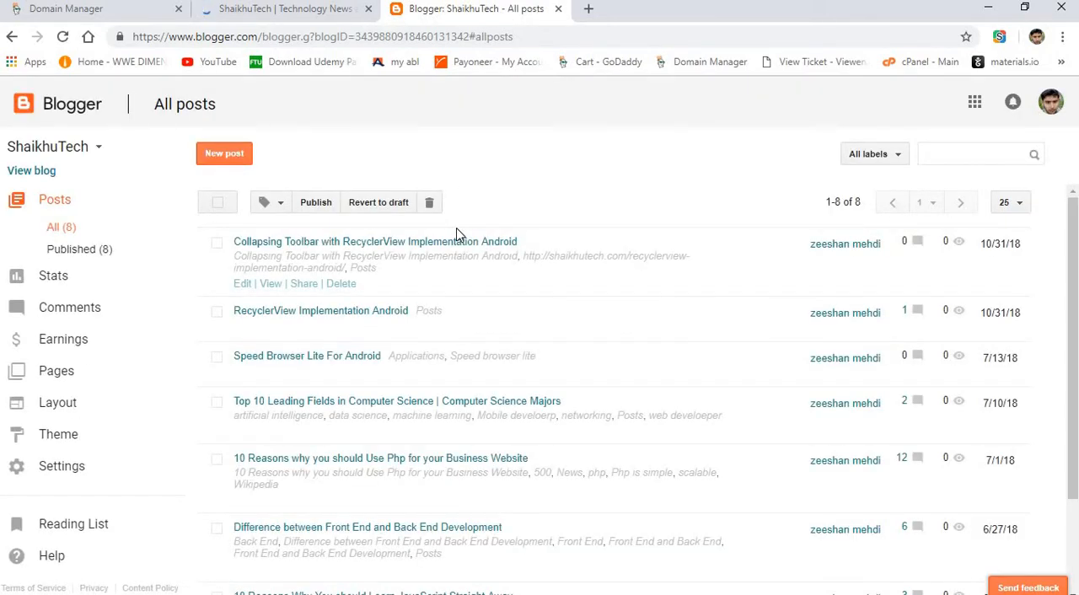
pyautogui.click(44, 172)
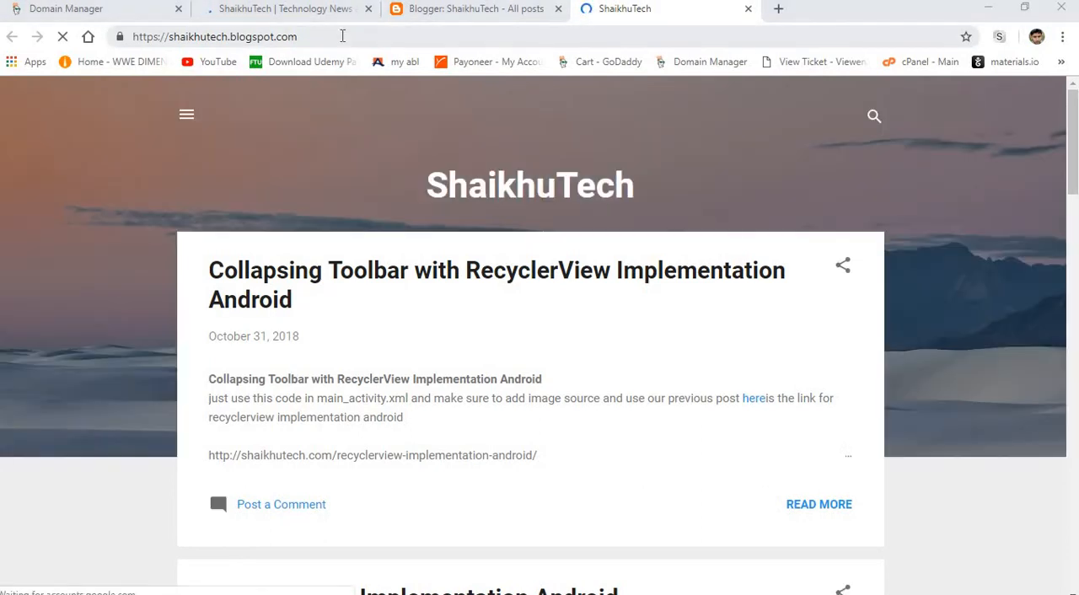
# Compare the blog at shaikhutech.blogspot.com with the WordPress site at shaikhutech.com, checking the blogspot.com part of the address.
pyautogui.moveTo(343, 36); pyautogui.dragTo(229, 36)
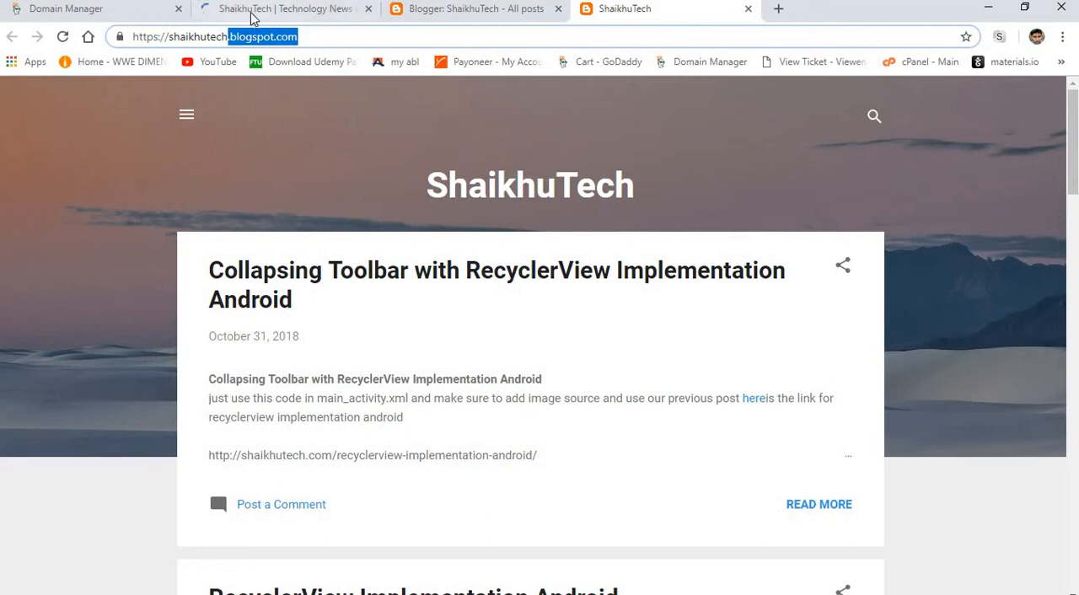
pyautogui.click(253, 12)
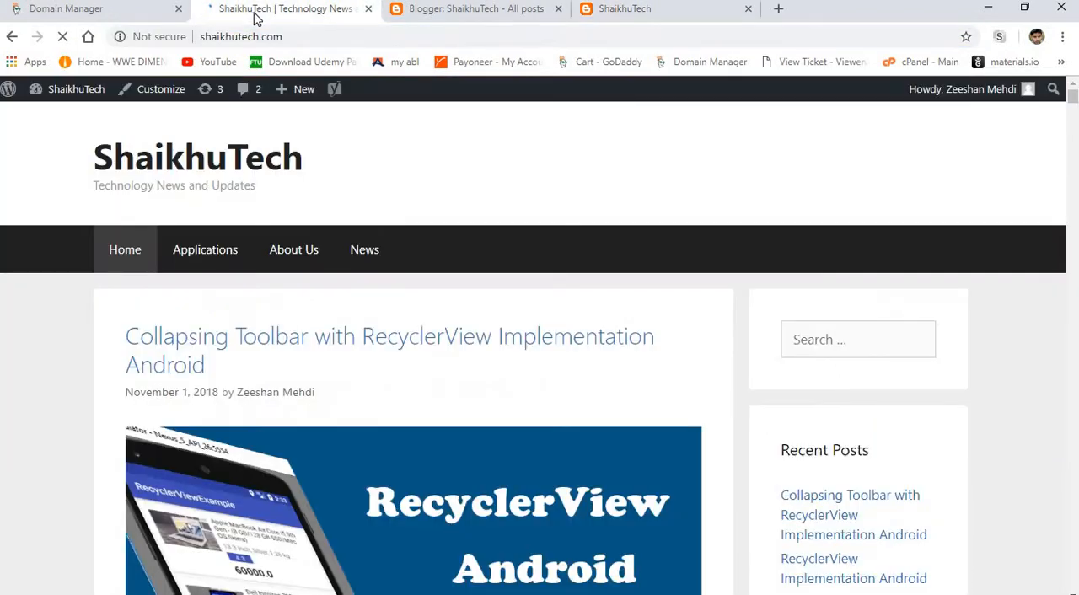
pyautogui.click(599, 13)
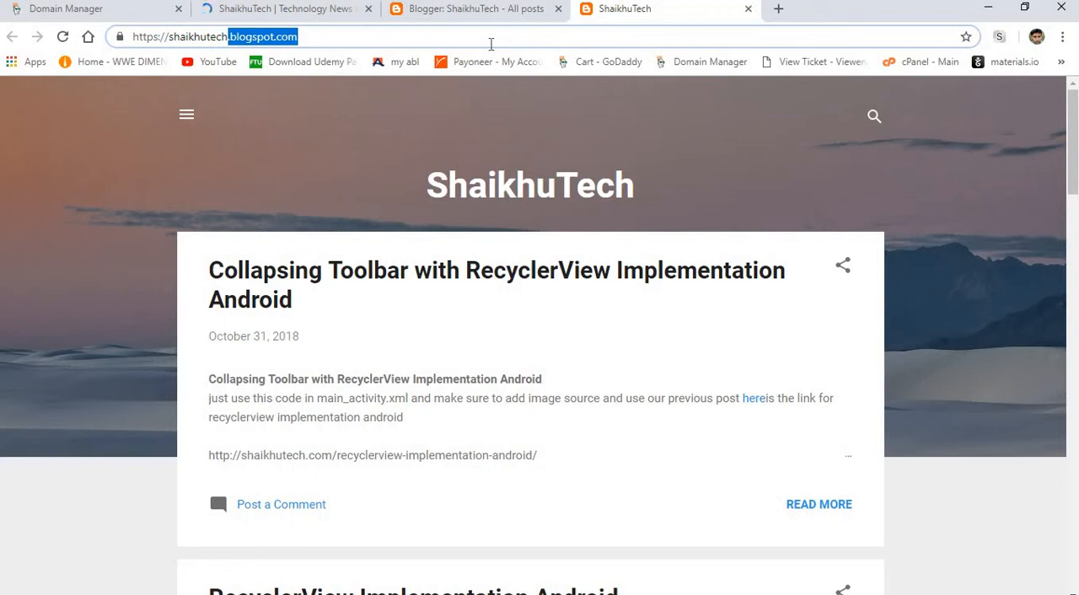
pyautogui.click(461, 40)
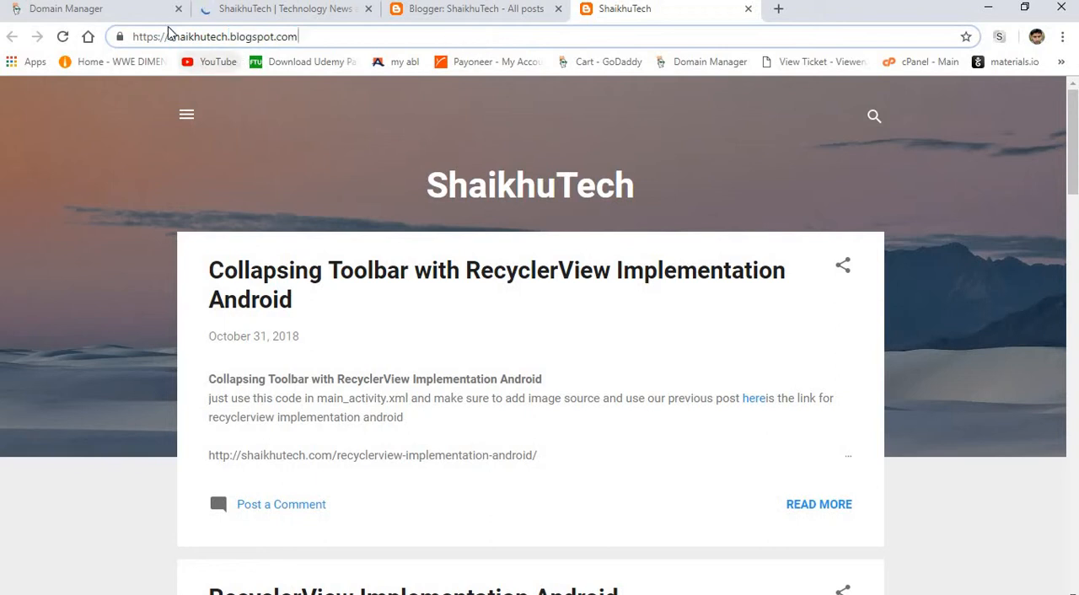
# Return to GoDaddy's DNS management page and review the domain's CNAME records and nameservers.
pyautogui.click(137, 13)
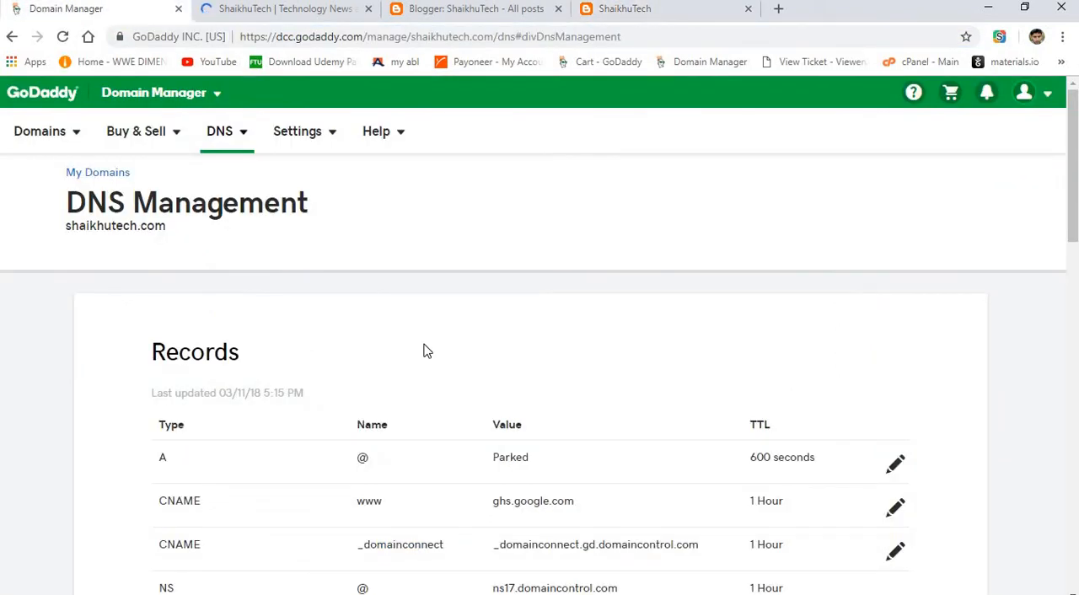
pyautogui.moveTo(764, 369); pyautogui.dragTo(1073, 340)
pyautogui.click(998, 194)
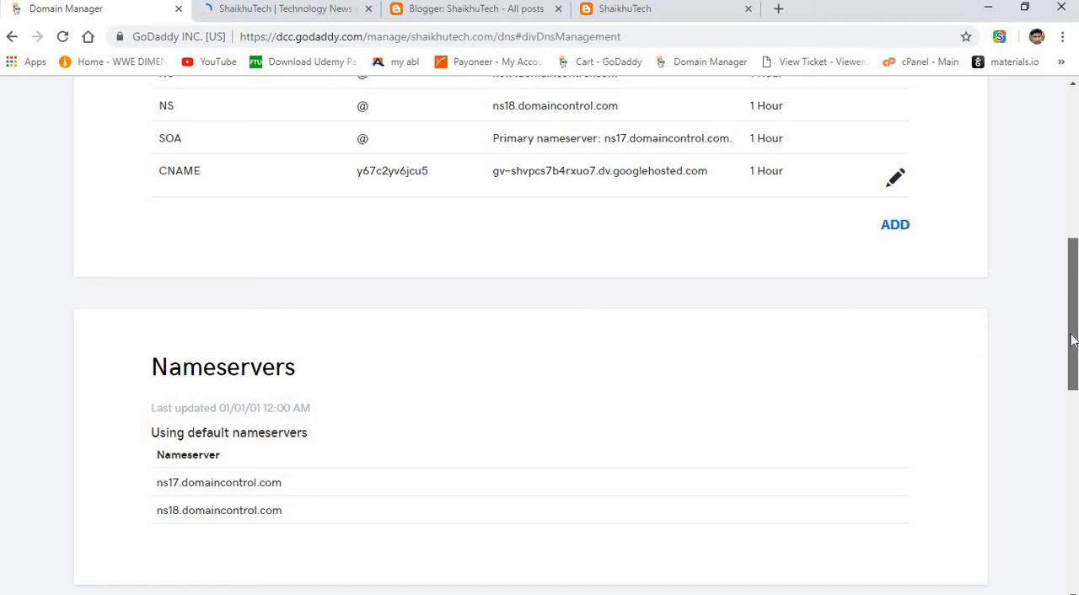